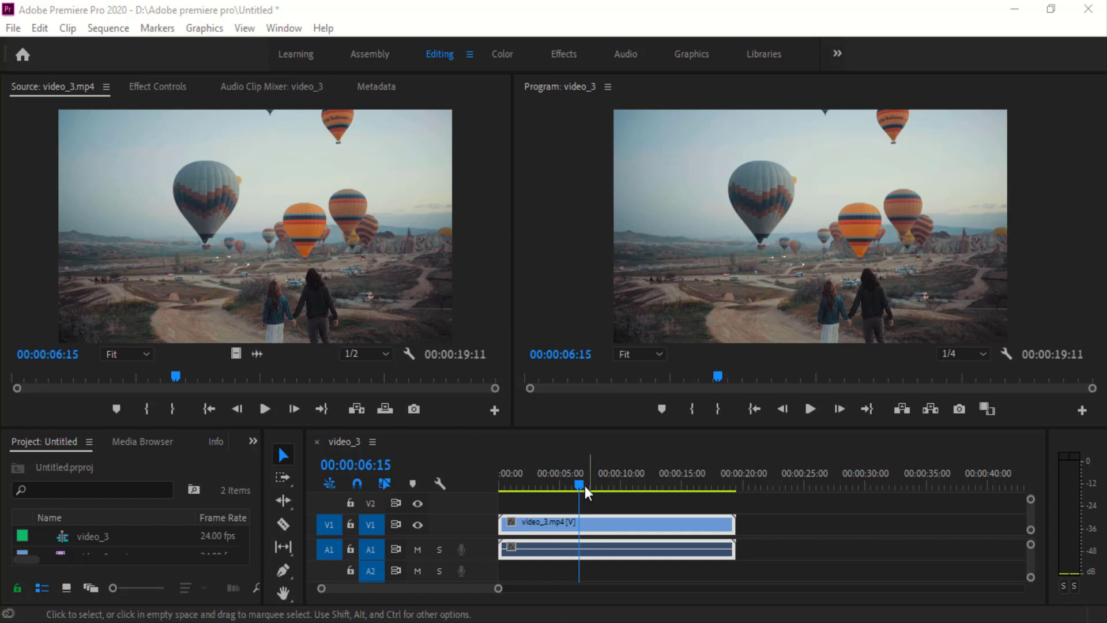
Cut video_3.mp4 at 00:00:04:22 with the Razor Tool and select the second piece
drag(579, 489, 559, 487)
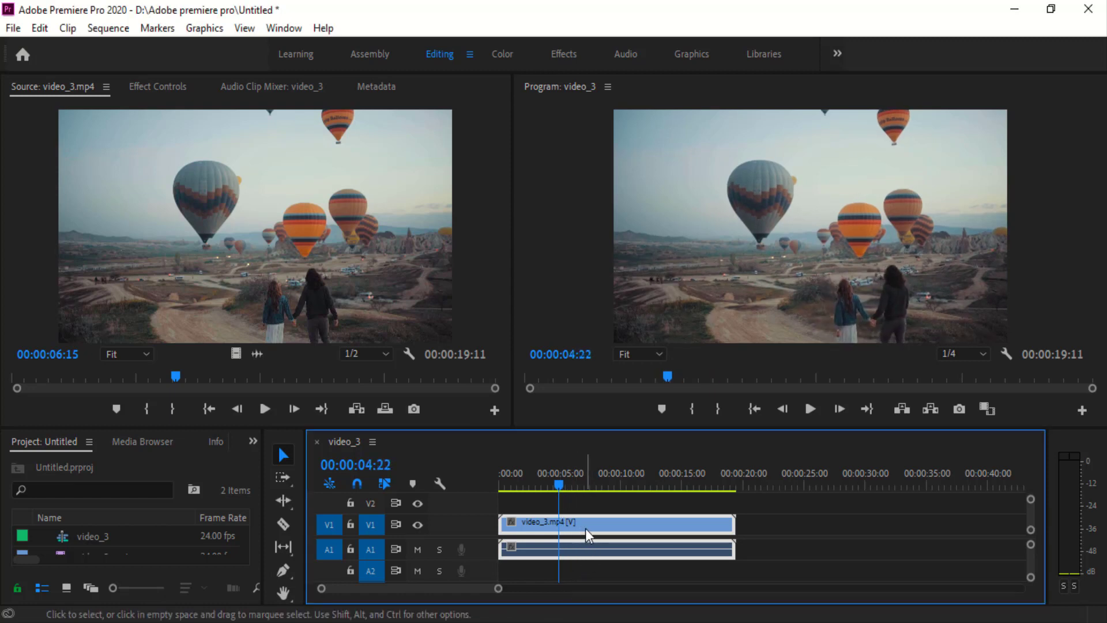
click(283, 523)
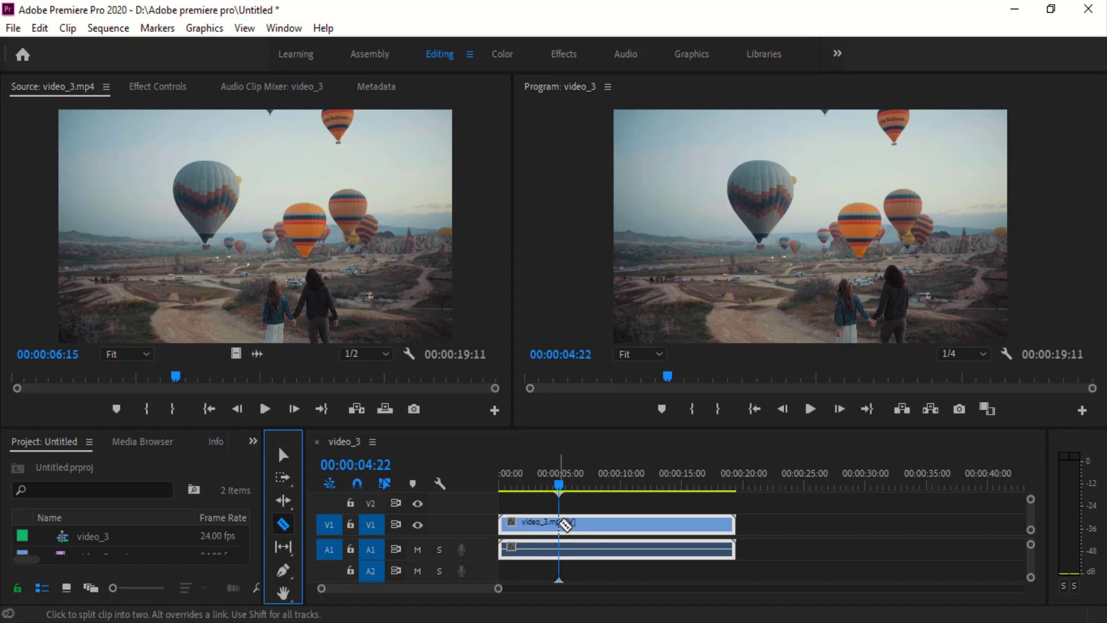
click(560, 525)
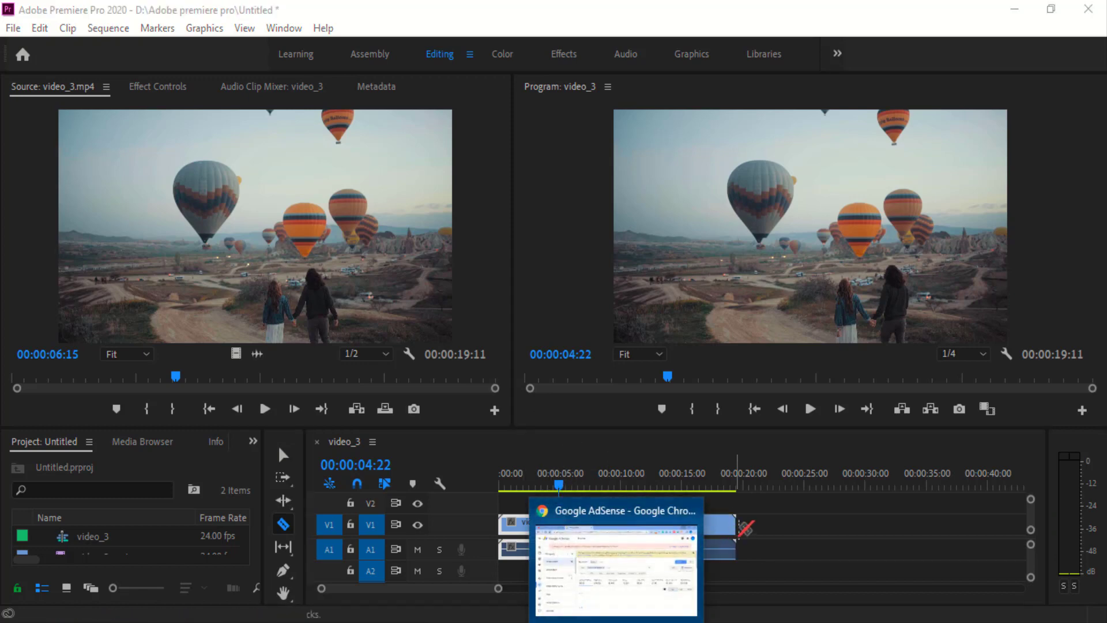
click(284, 455)
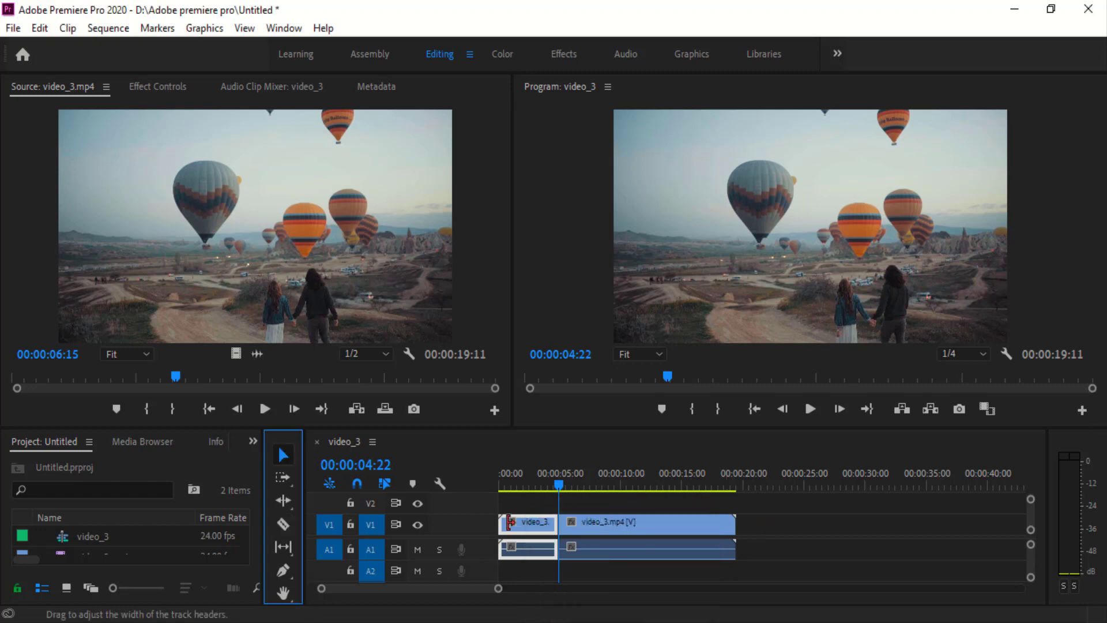
drag(558, 484, 537, 487)
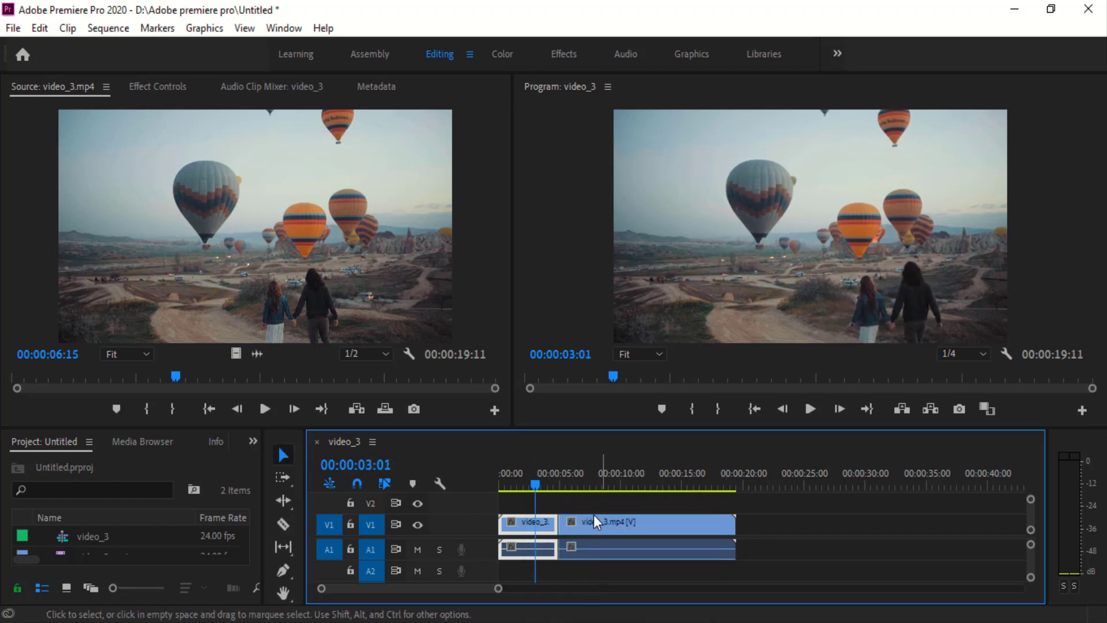
click(586, 529)
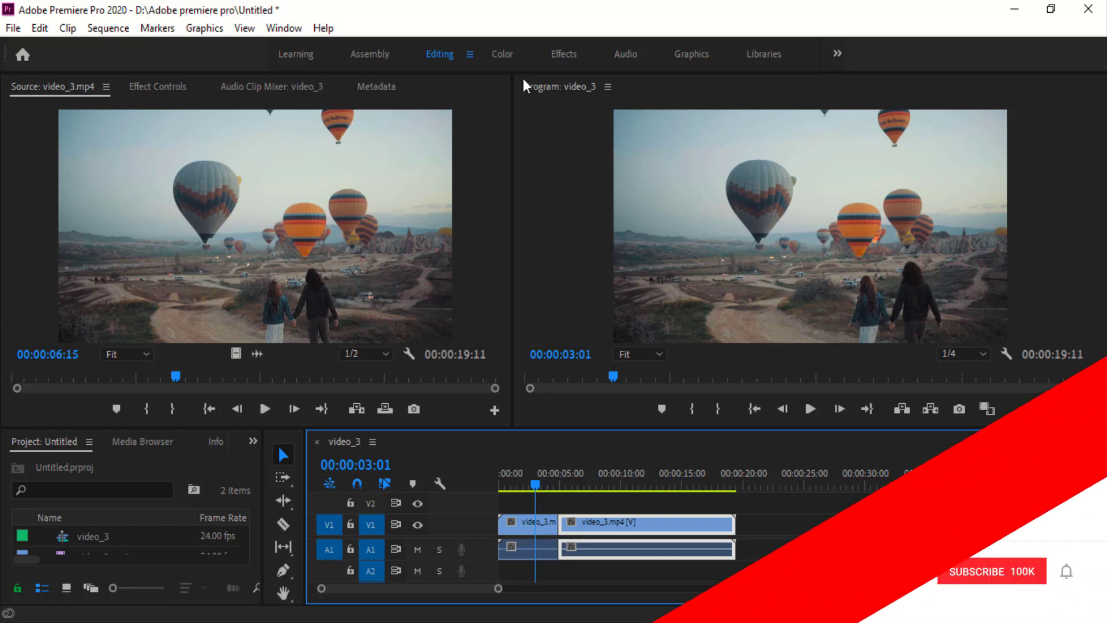
Add Lumetri Color to the second clip in the Color workspace and expand Basic Correction
click(503, 58)
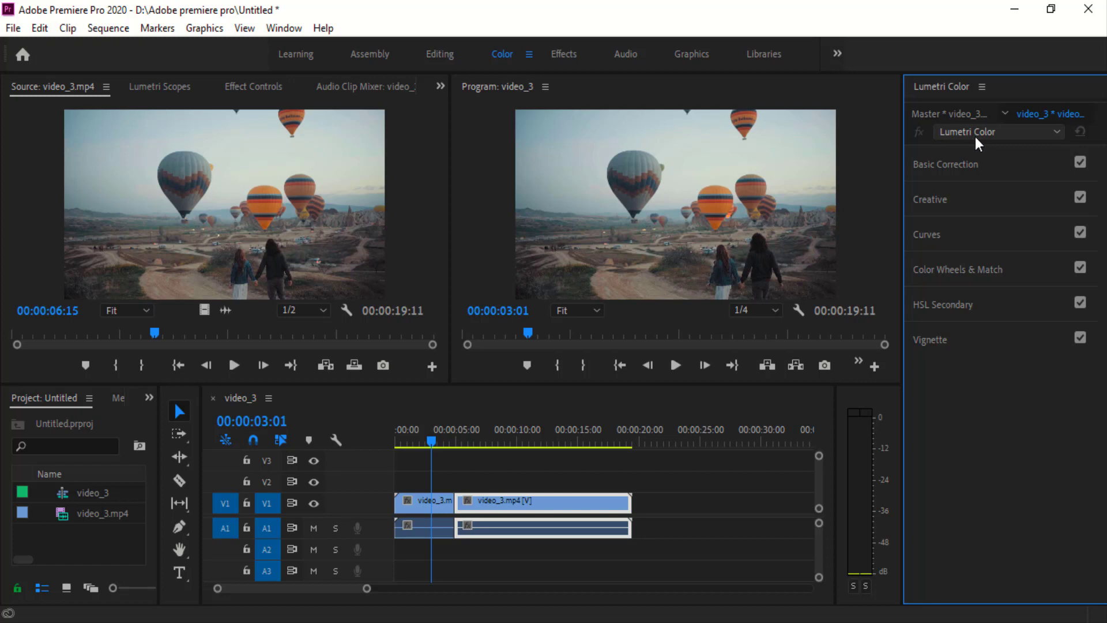
click(1043, 137)
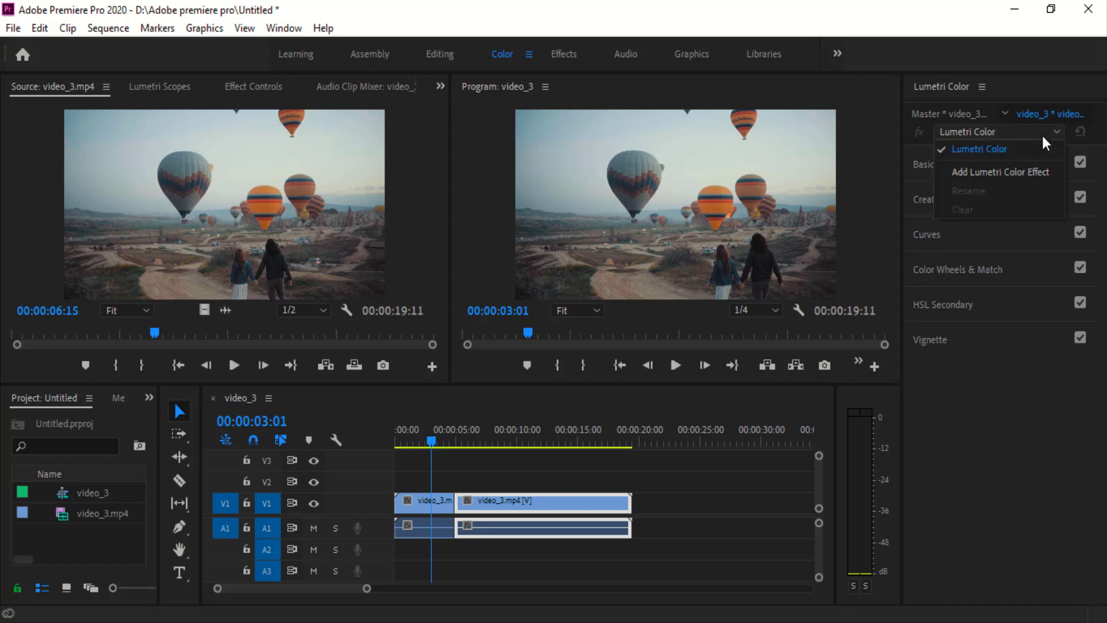
click(1001, 170)
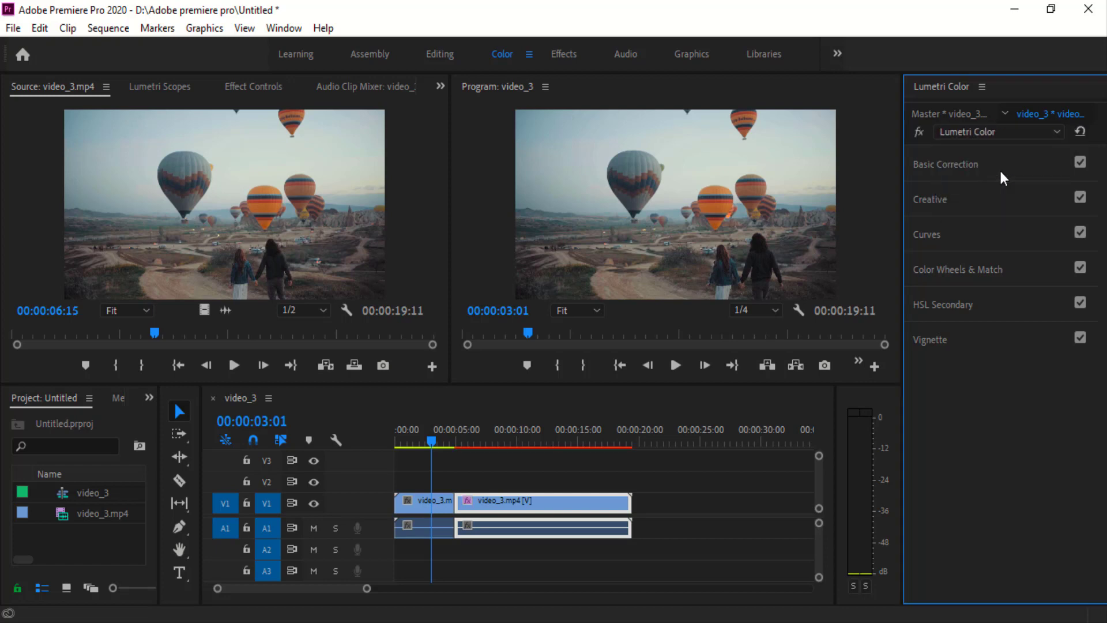
click(989, 134)
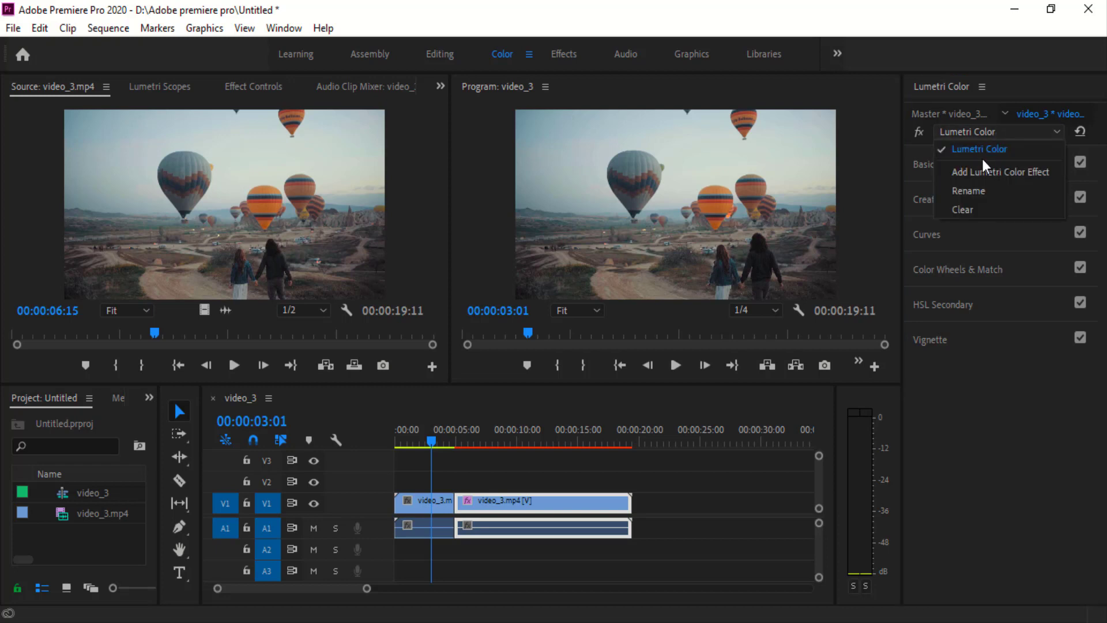
click(1011, 411)
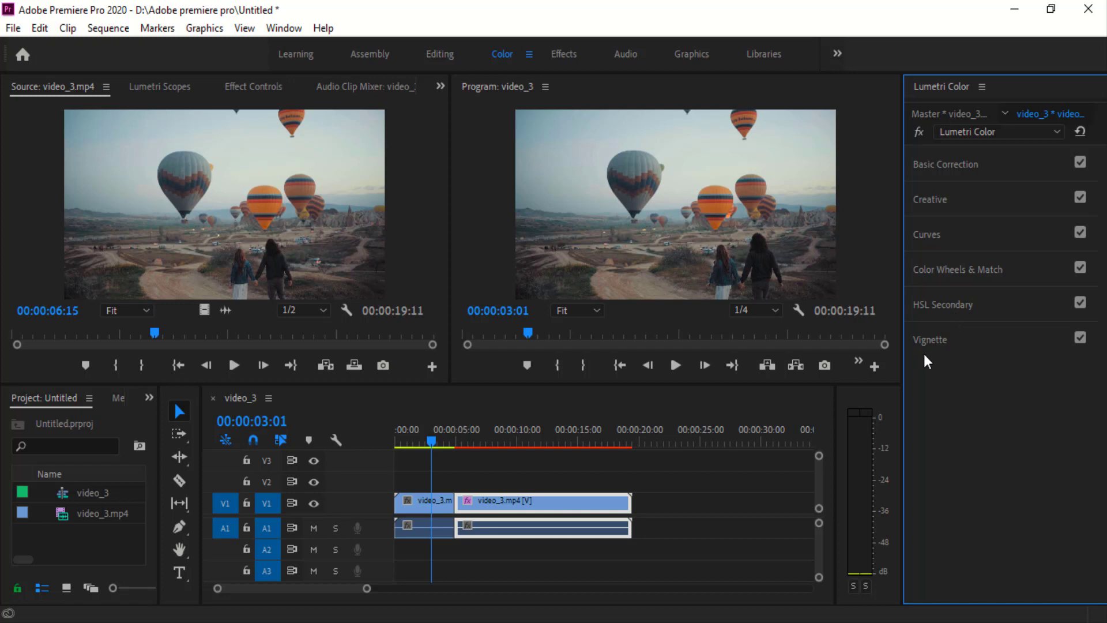
drag(429, 442, 467, 443)
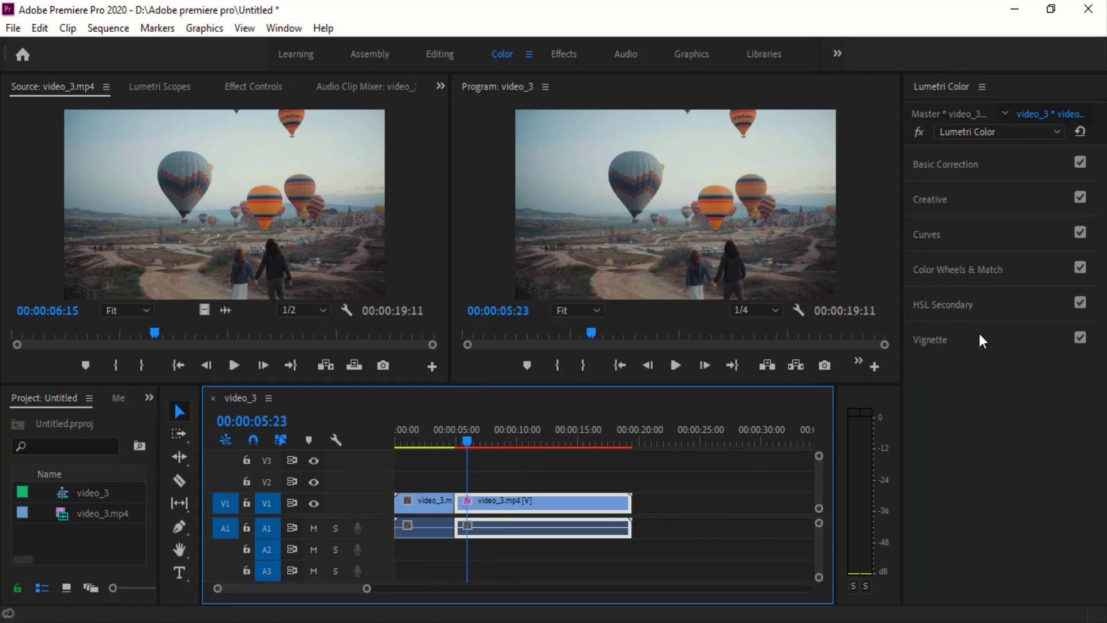
click(921, 165)
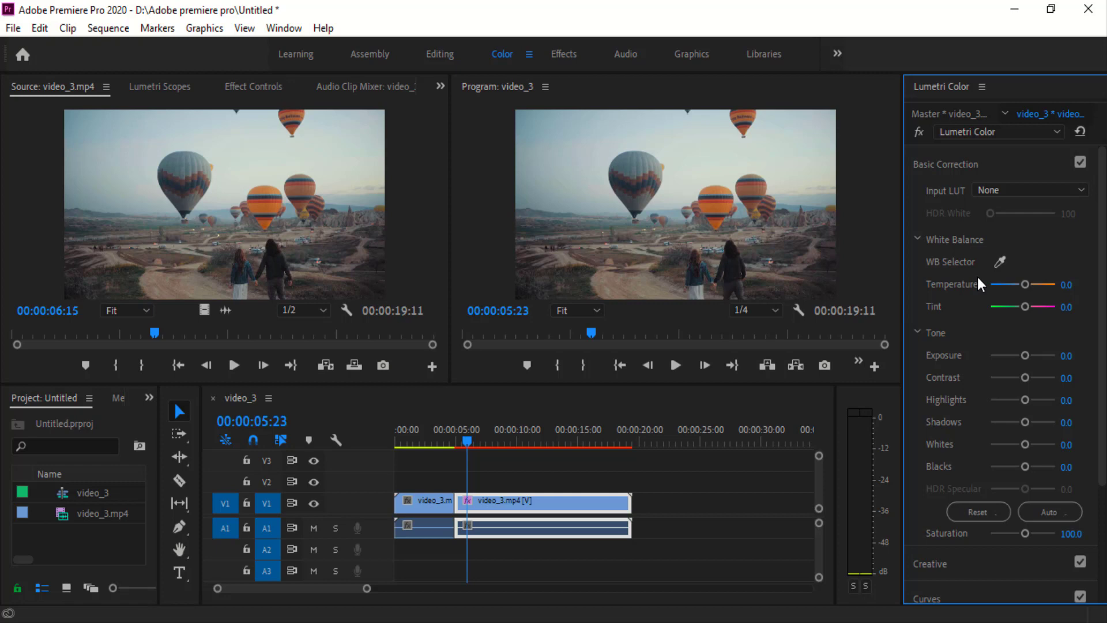
click(1043, 190)
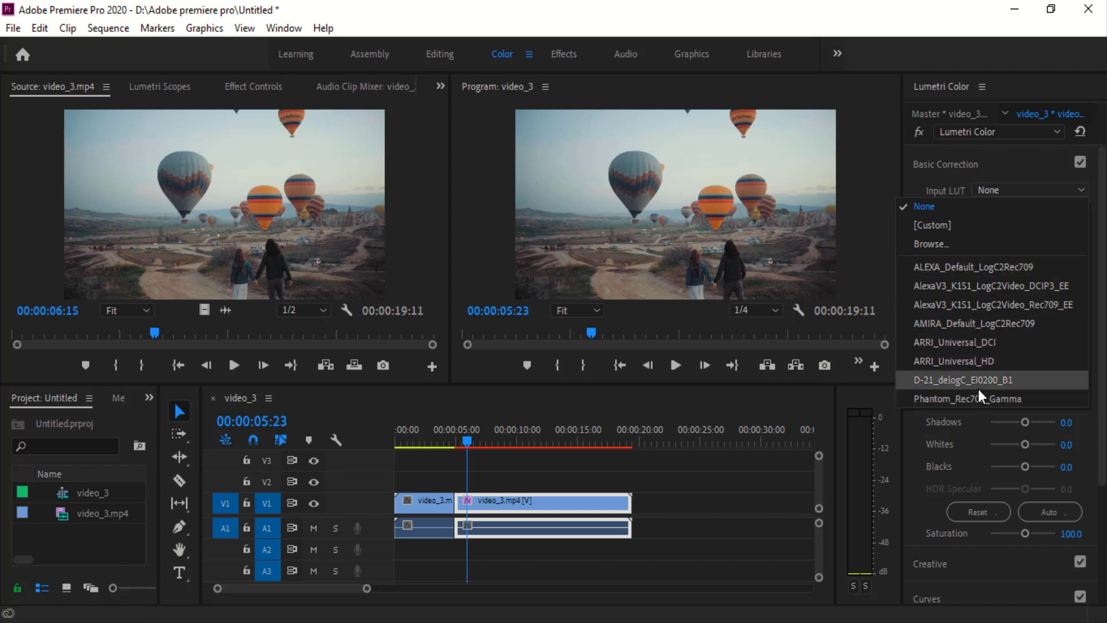
click(962, 398)
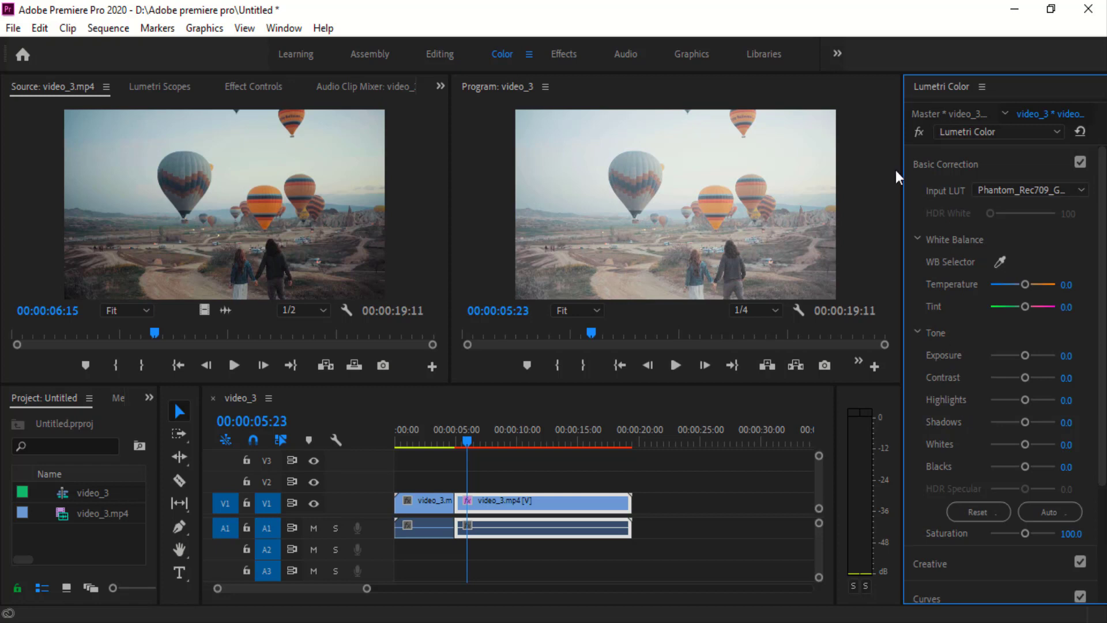
click(998, 190)
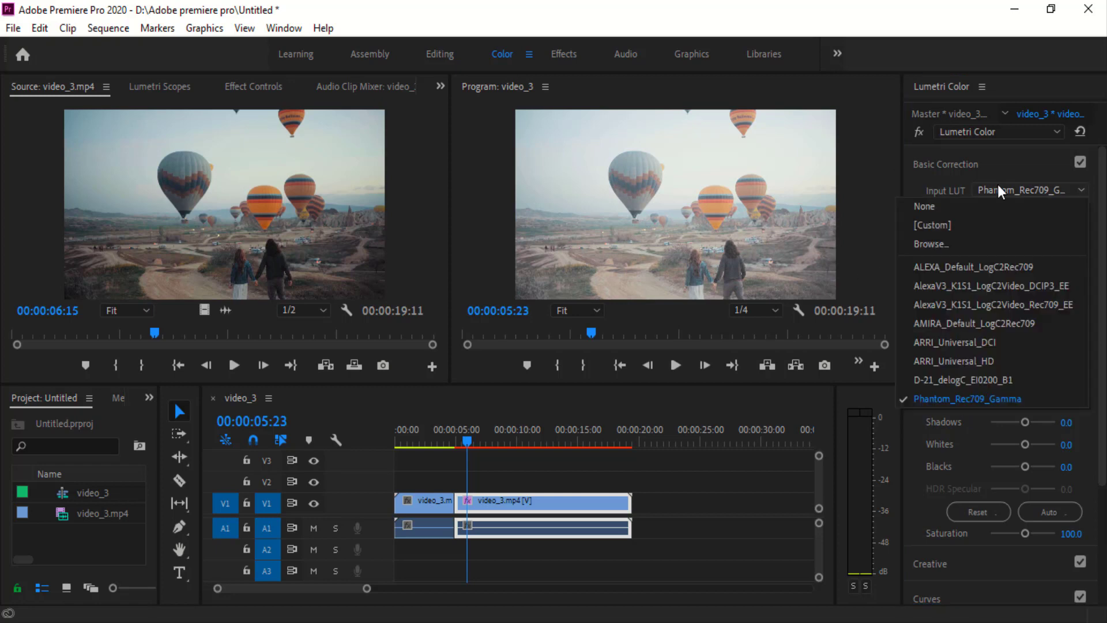
click(951, 385)
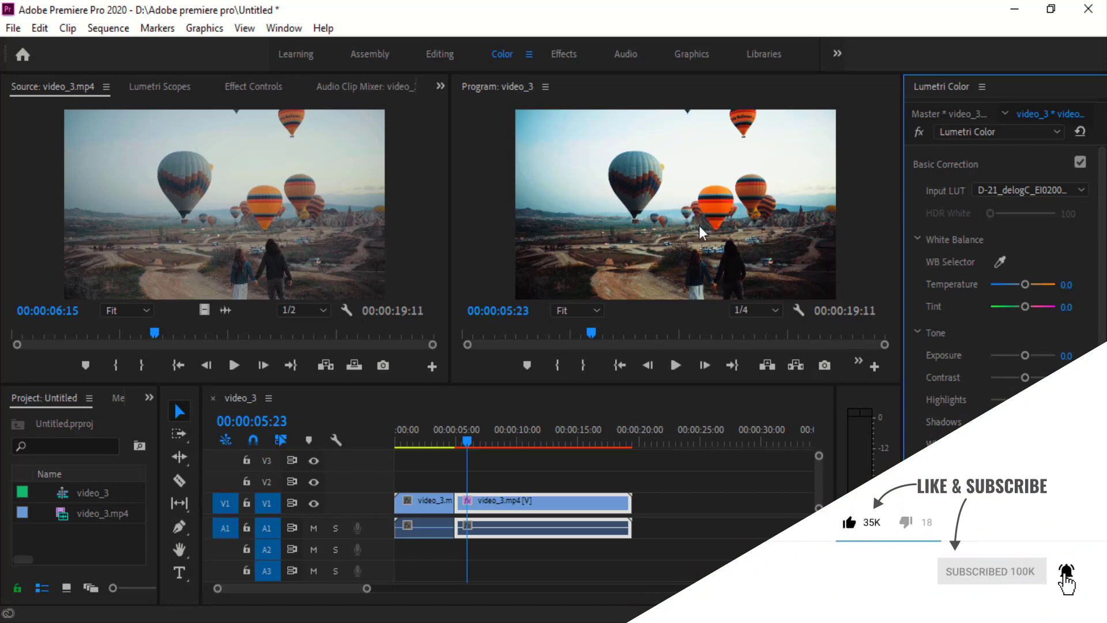
click(1000, 195)
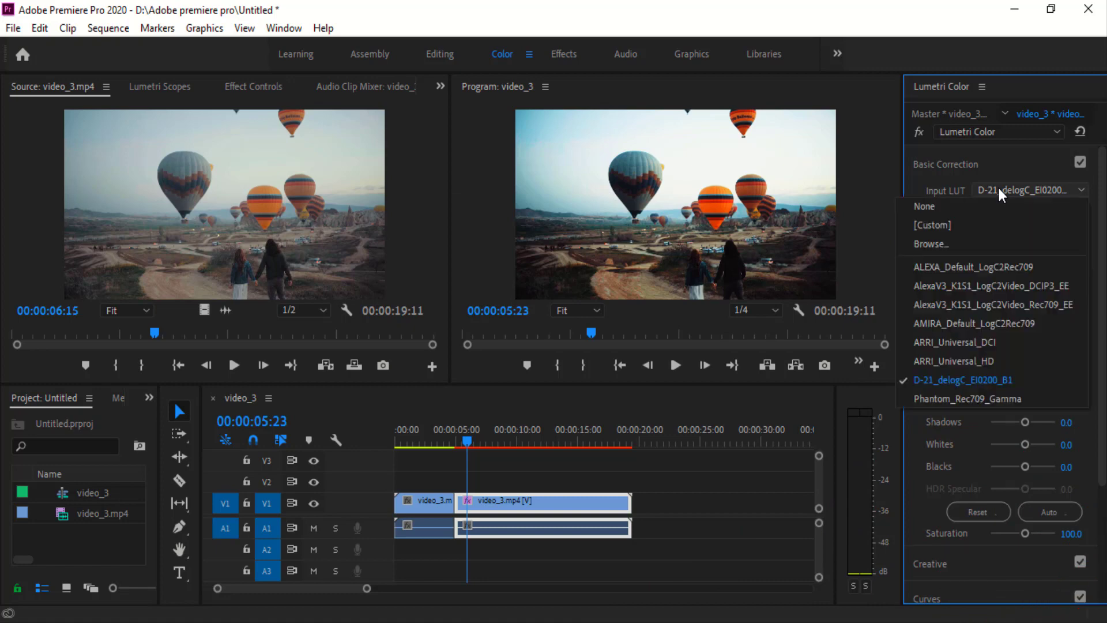
click(940, 361)
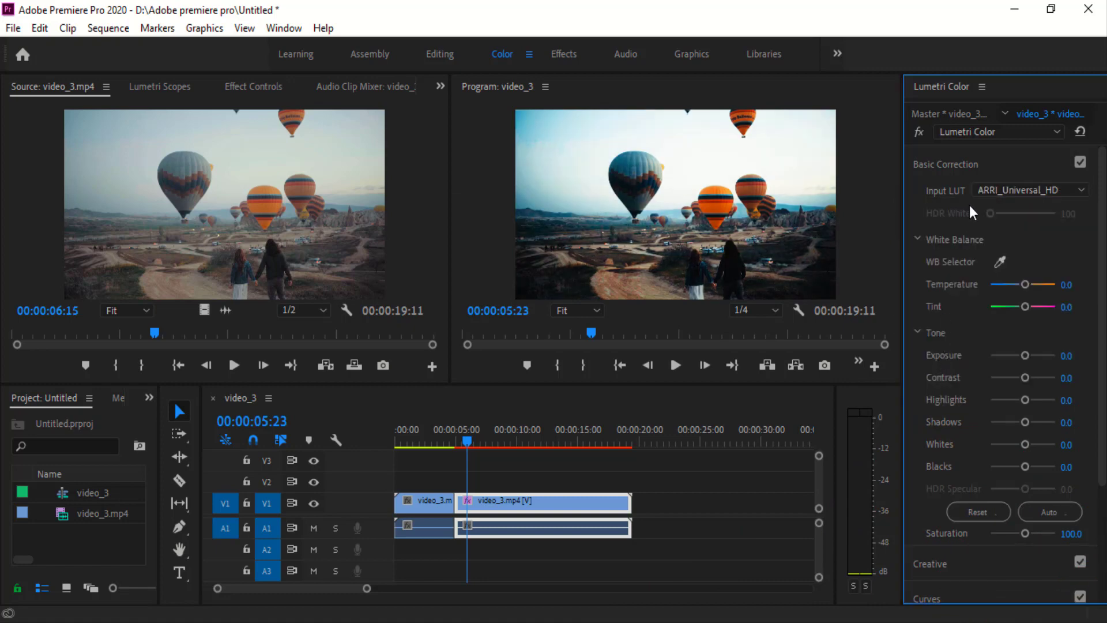
click(989, 193)
click(951, 342)
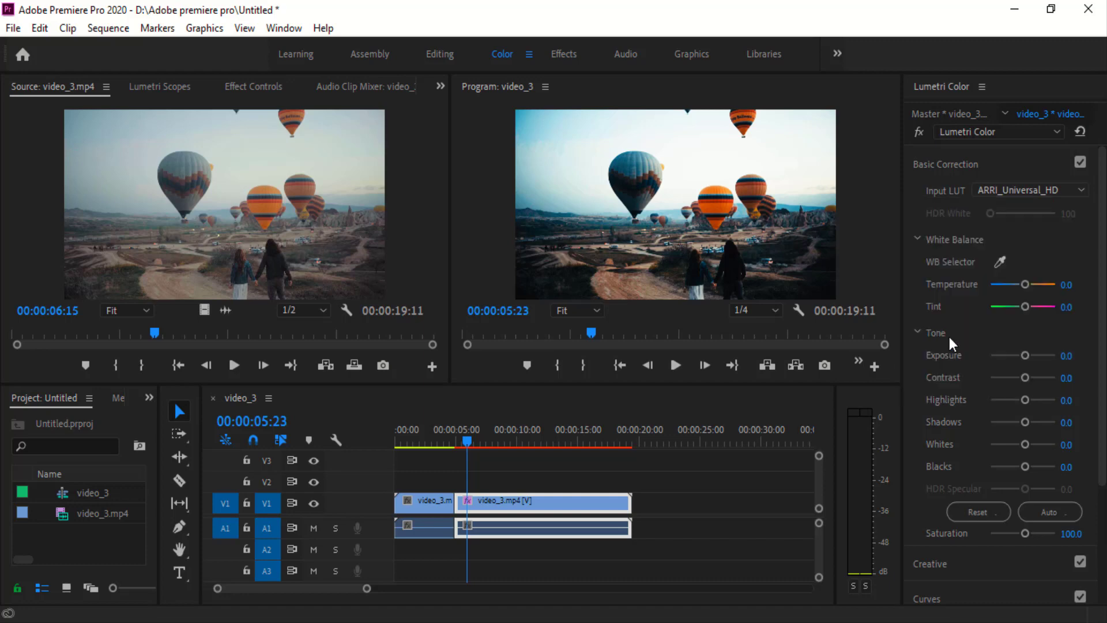
click(1026, 189)
click(956, 327)
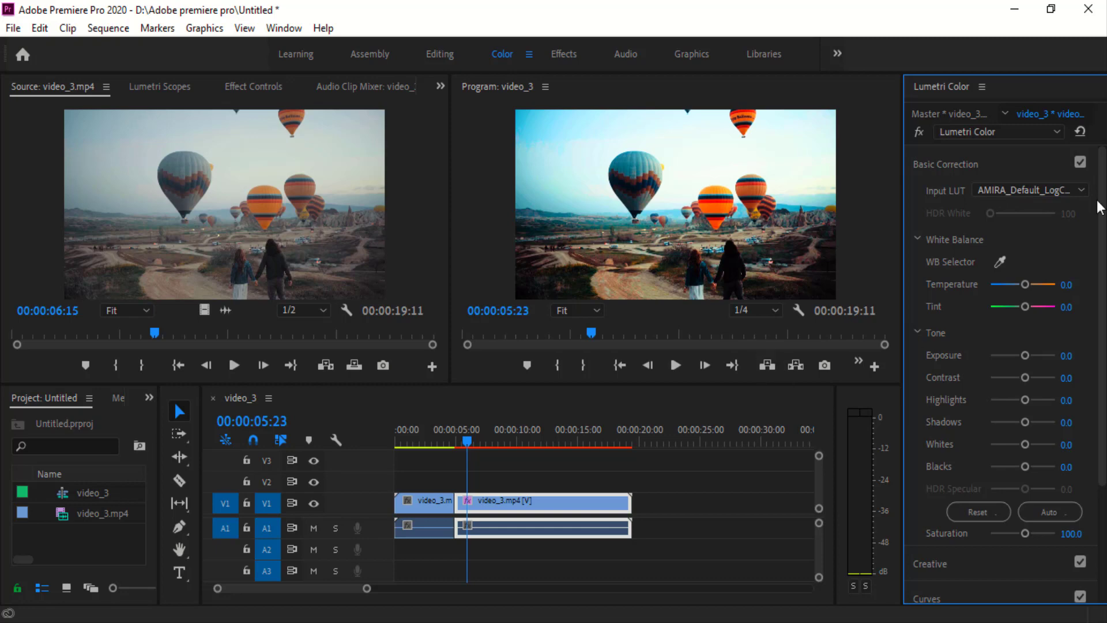
click(1002, 189)
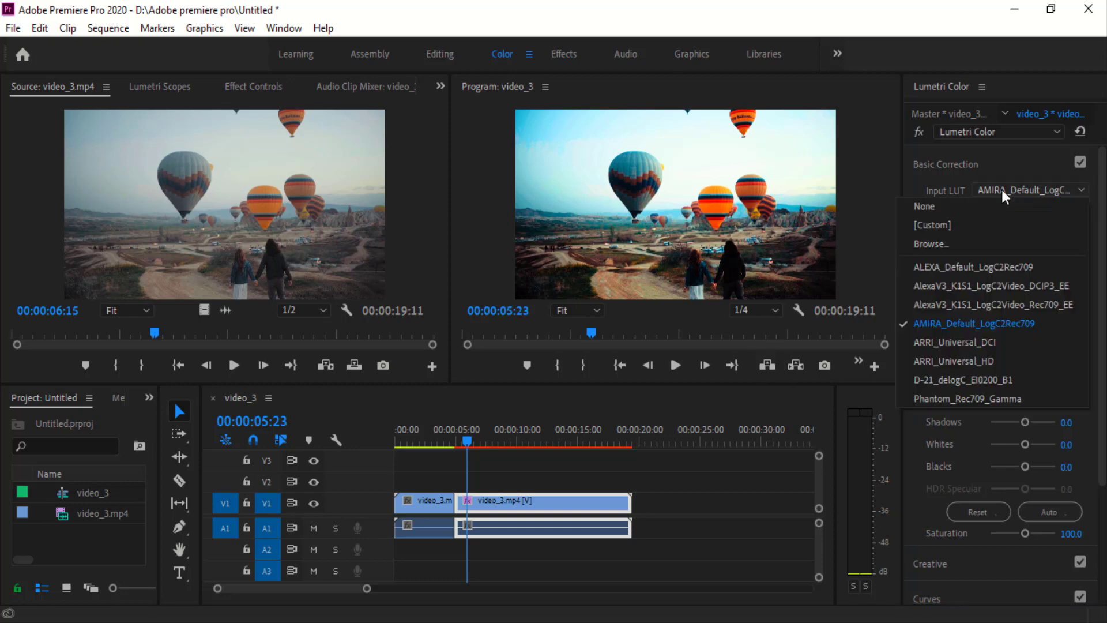
click(982, 304)
click(1054, 186)
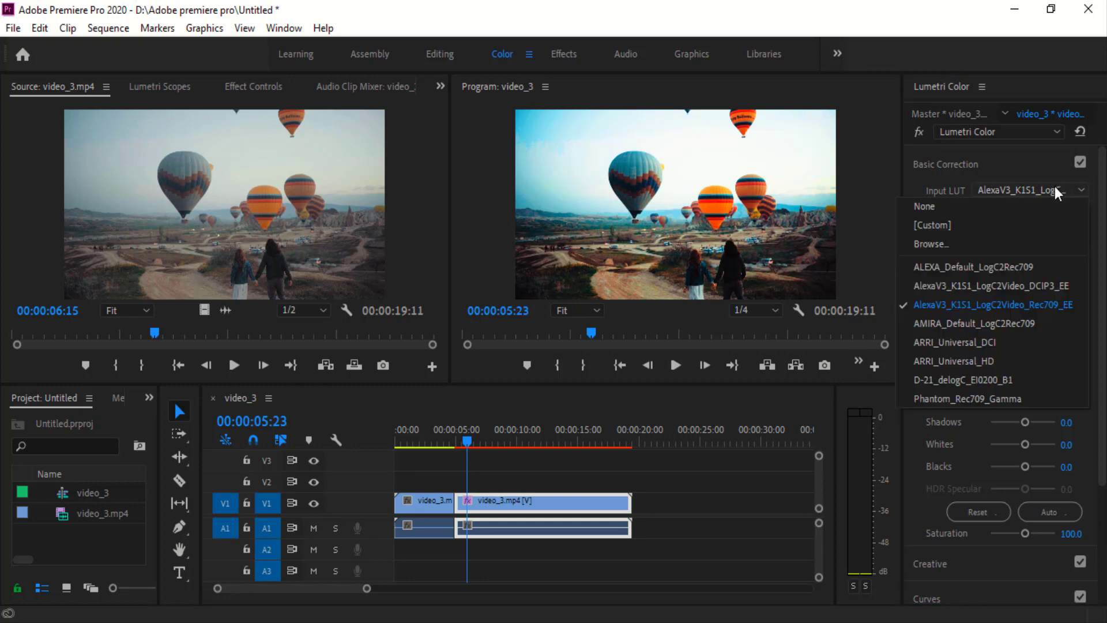
click(1009, 282)
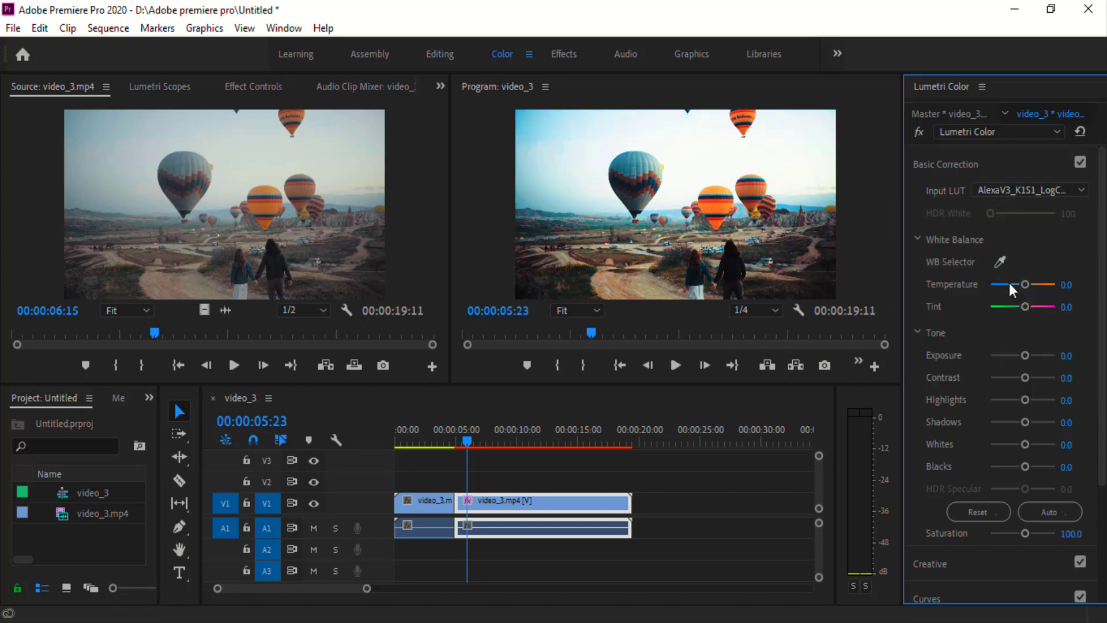
click(1035, 183)
click(971, 268)
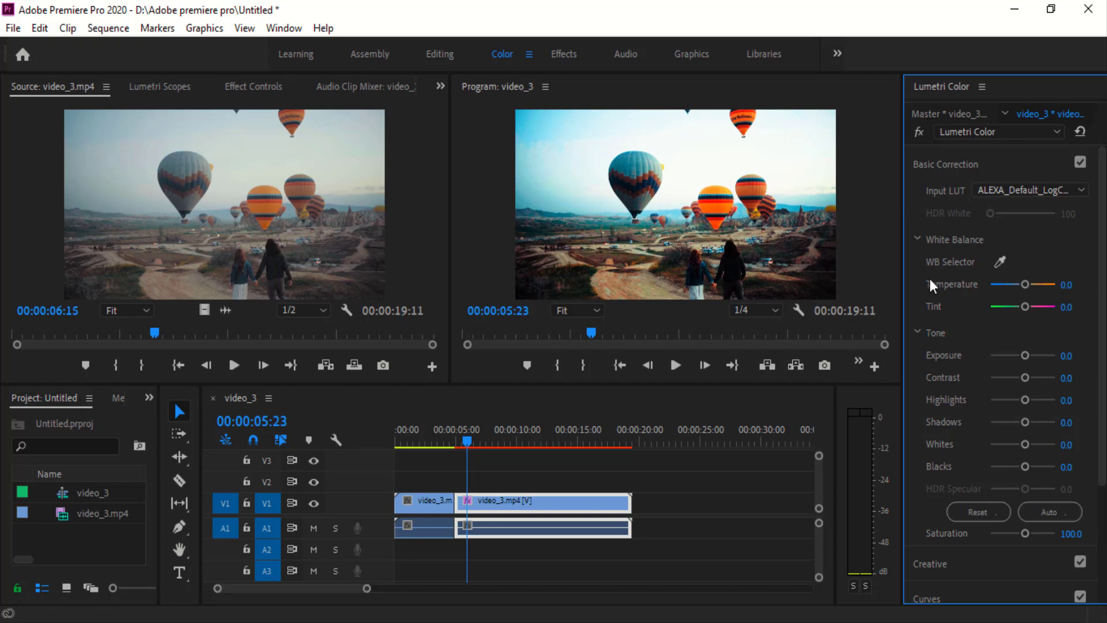
click(998, 187)
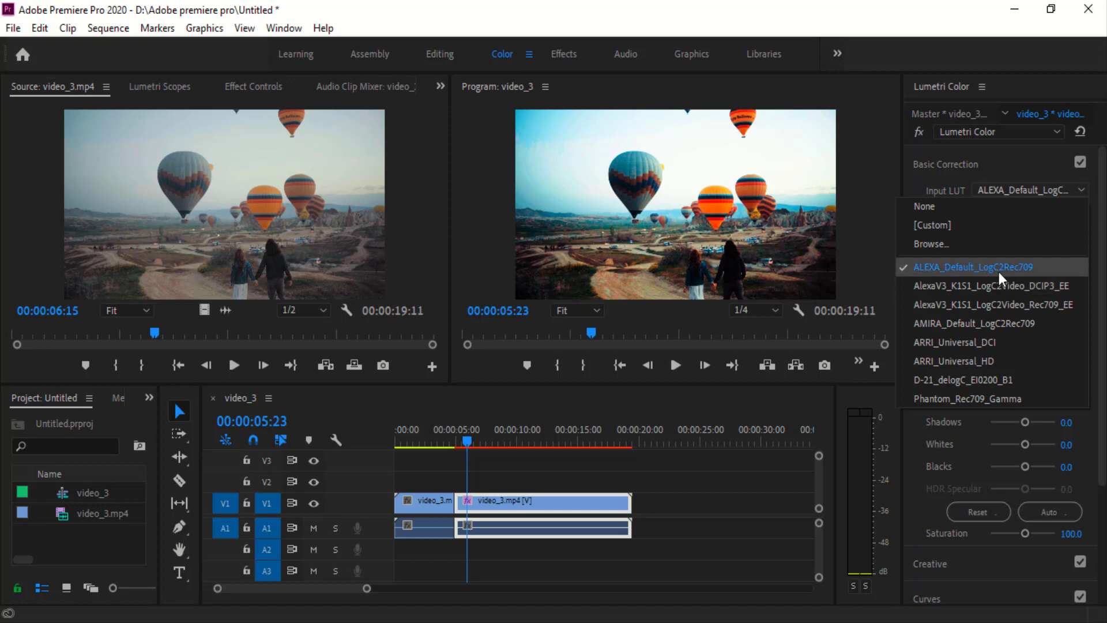
click(1004, 184)
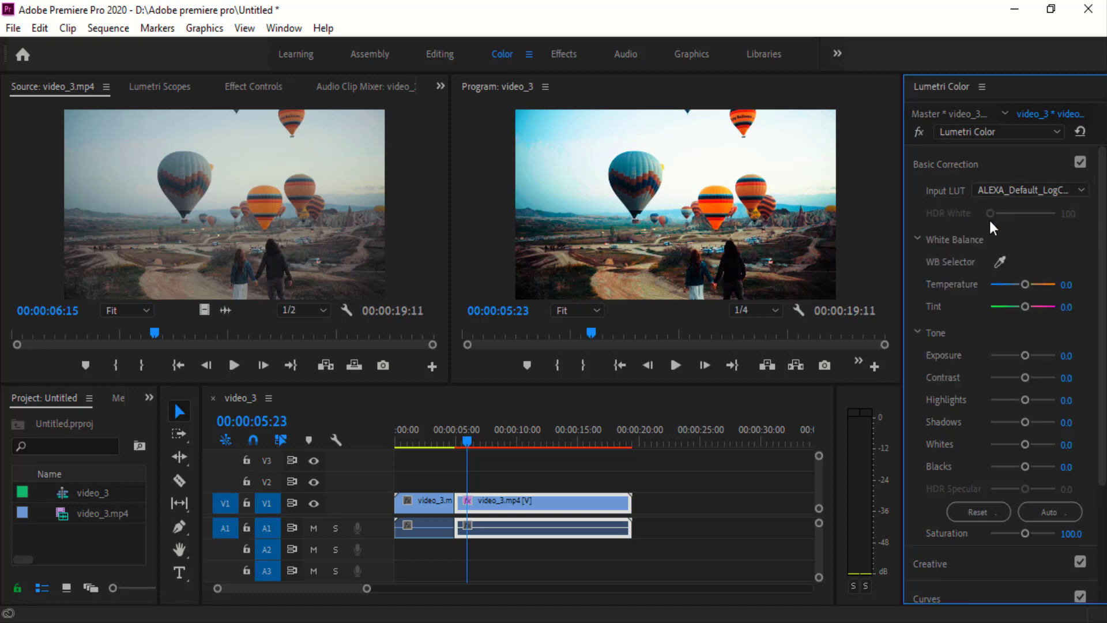
click(1015, 191)
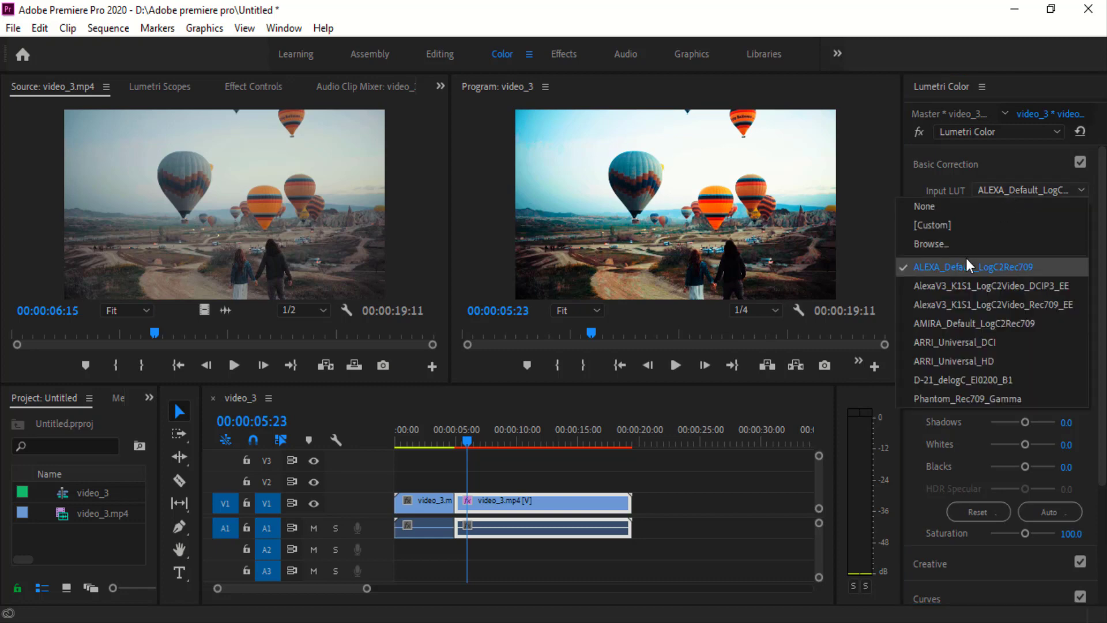
click(937, 208)
Apply Auto tone, giving Exposure 0.1, Whites 10.0 and Blacks -11.0
scroll(960, 311, down, 3)
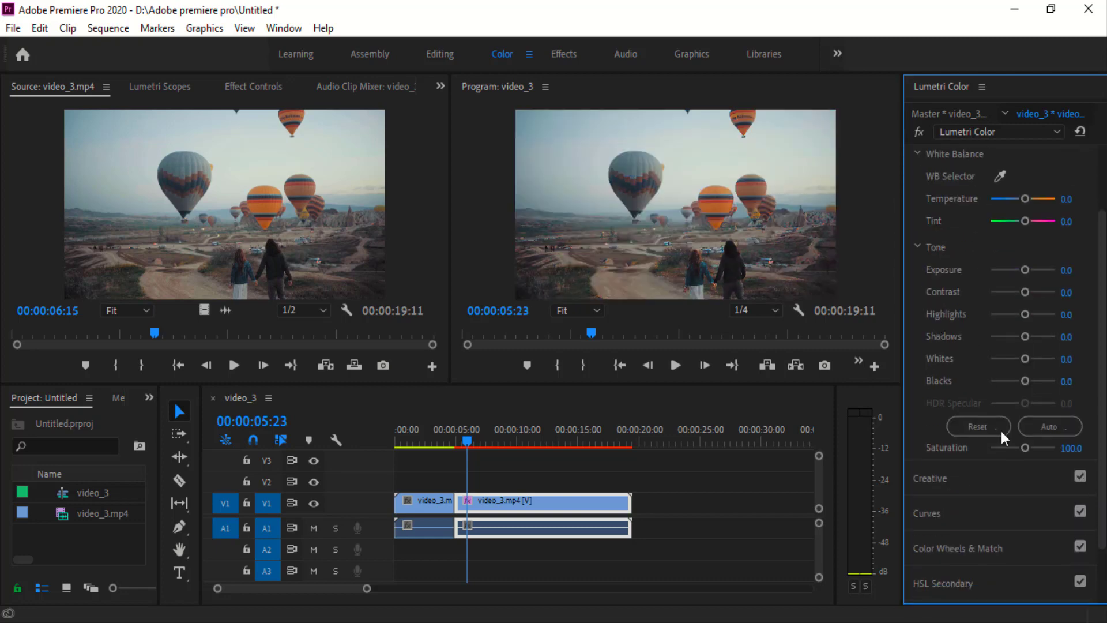
click(1049, 429)
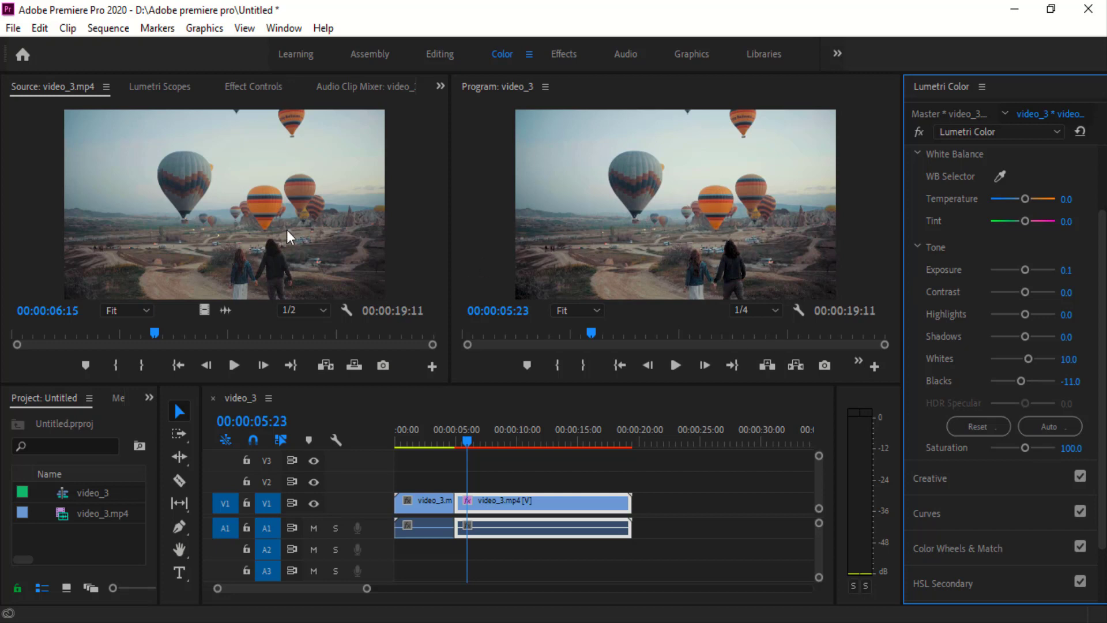
scroll(1038, 271, up, 3)
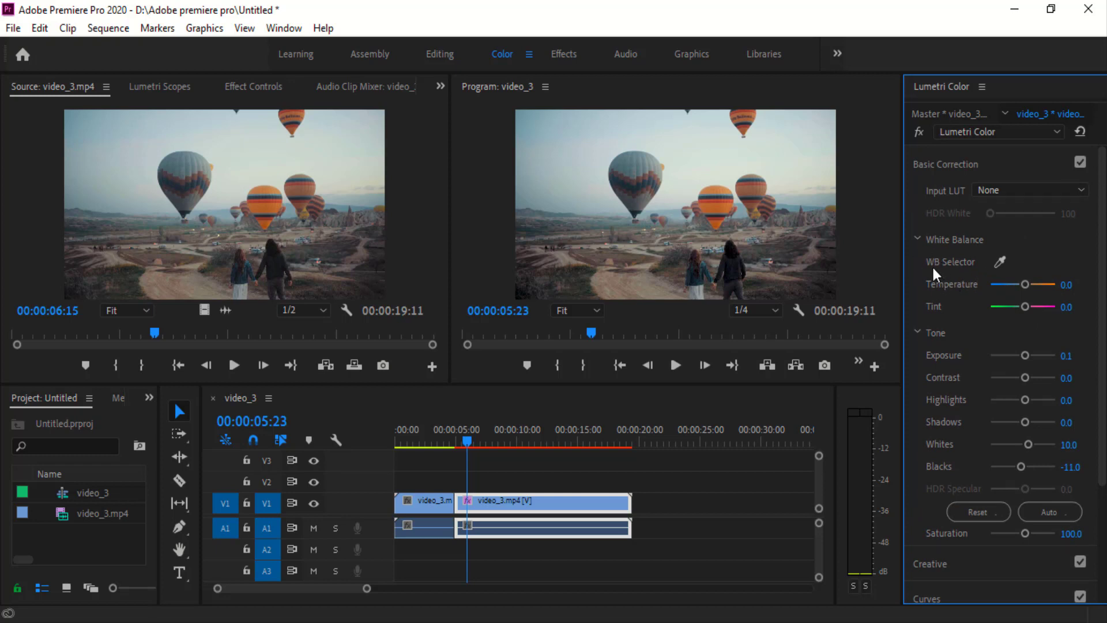
Resample neutral spots with the WB Selector until Temperature reads -10.4 and Tint -10.6
click(999, 262)
click(800, 172)
click(998, 262)
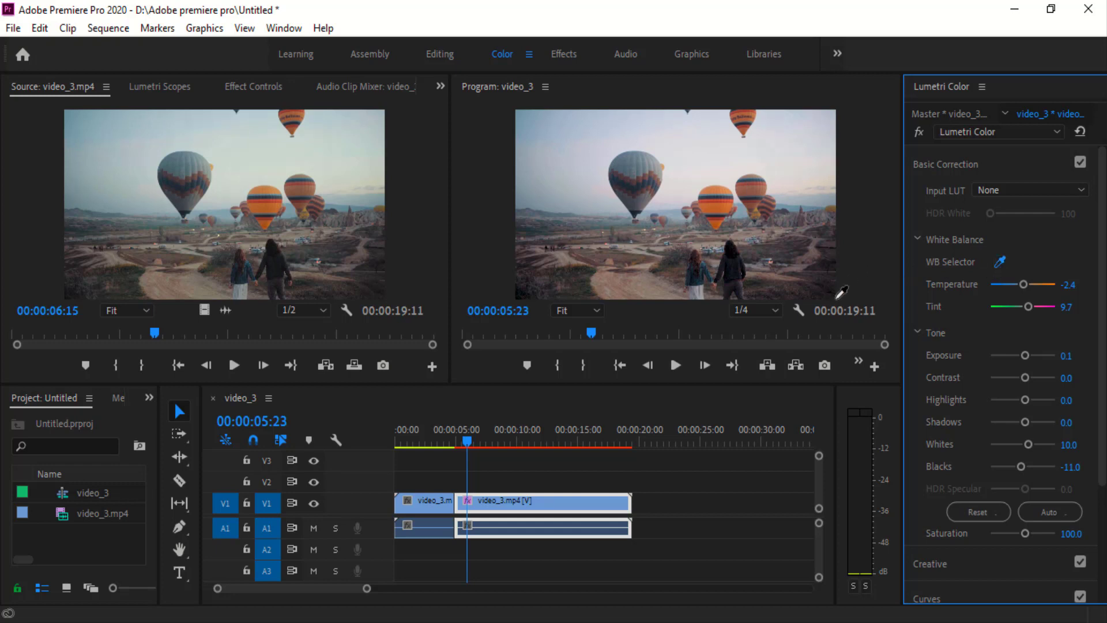
click(805, 287)
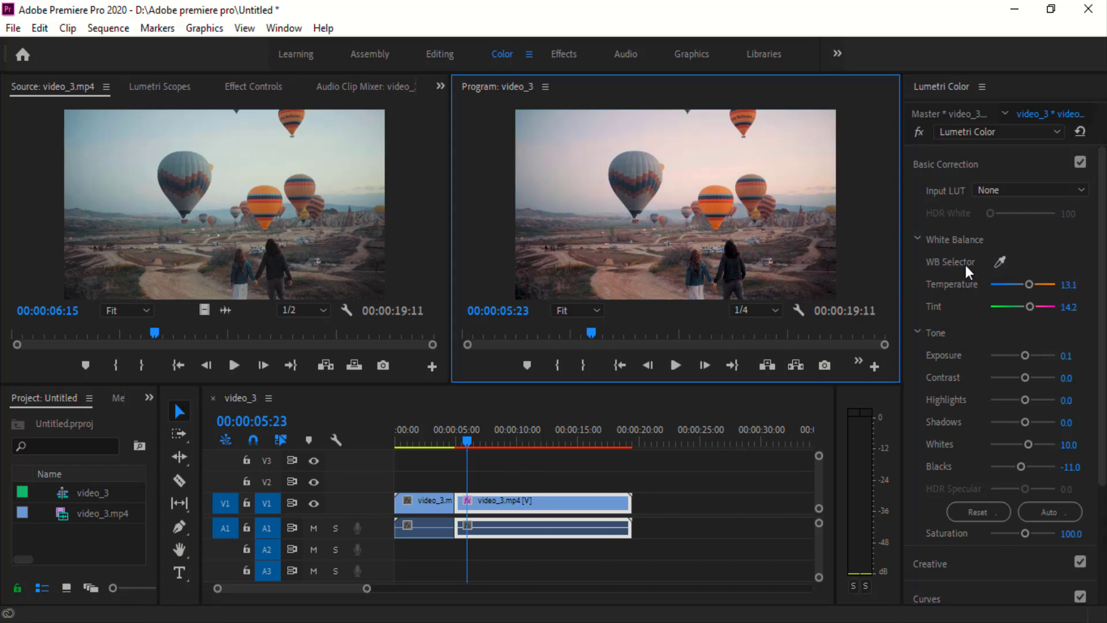
click(997, 261)
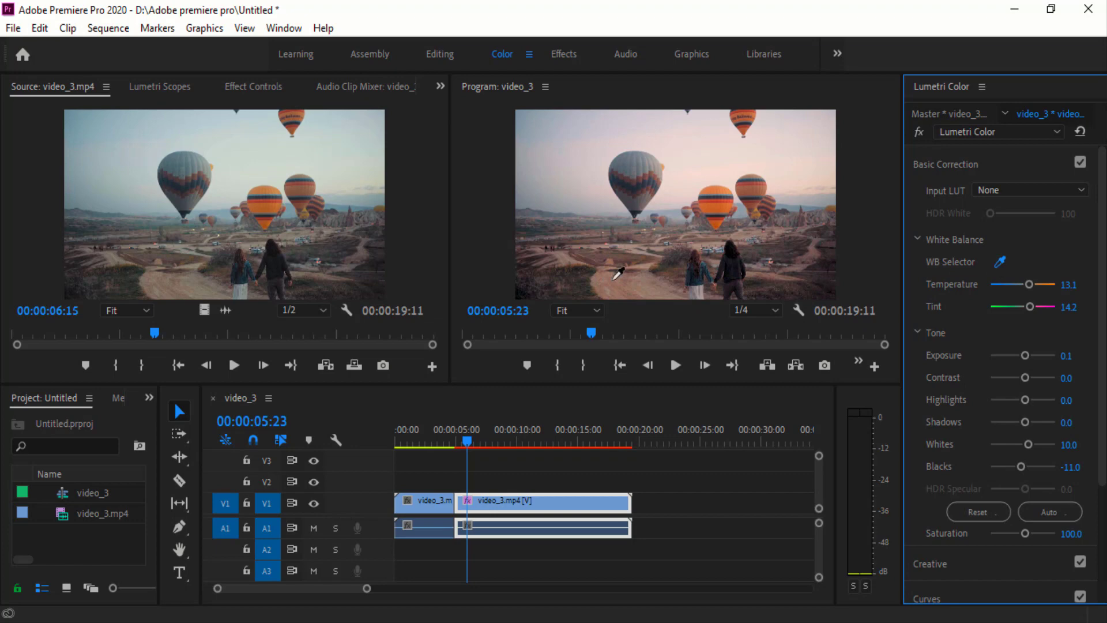
click(584, 286)
click(999, 262)
click(725, 202)
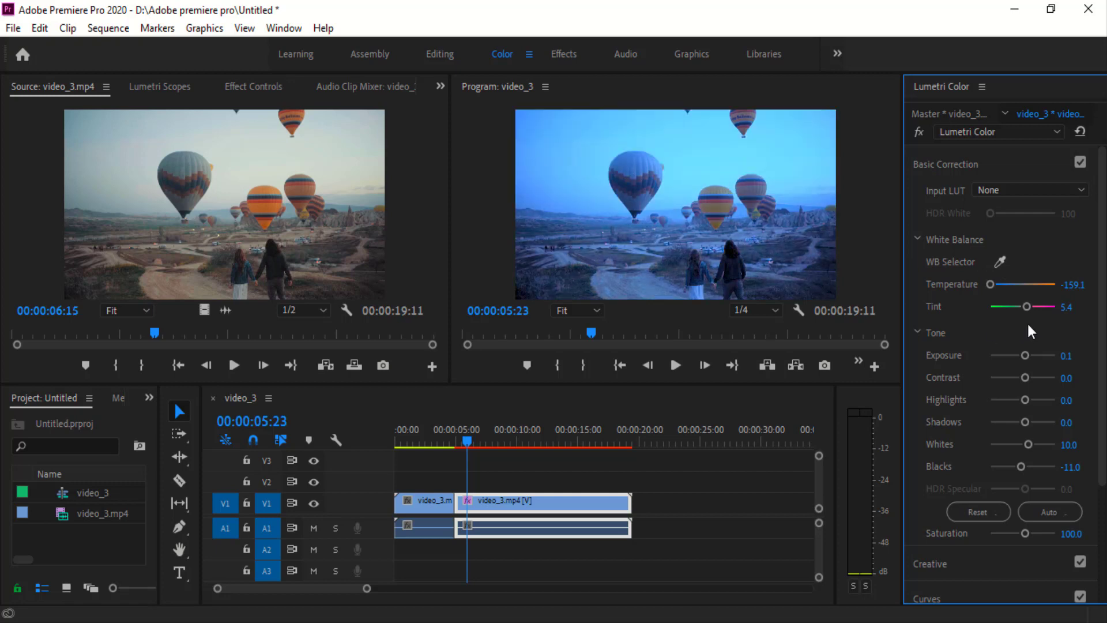
click(999, 262)
click(726, 208)
click(1000, 262)
click(782, 245)
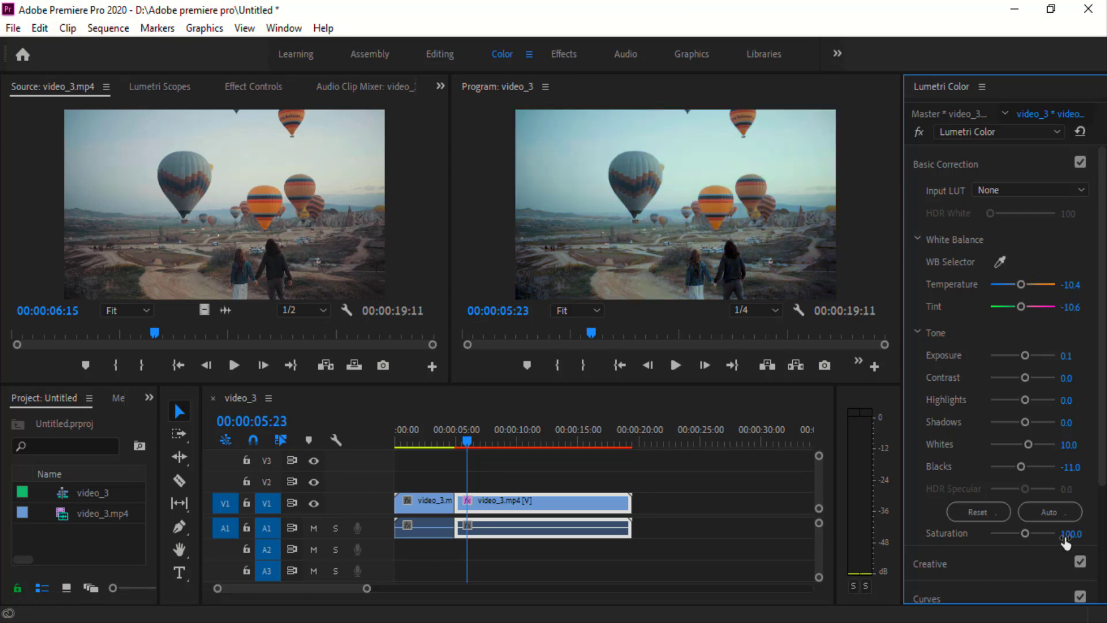
Reset the Tone settings to zero and resample white balance from the picture
click(993, 514)
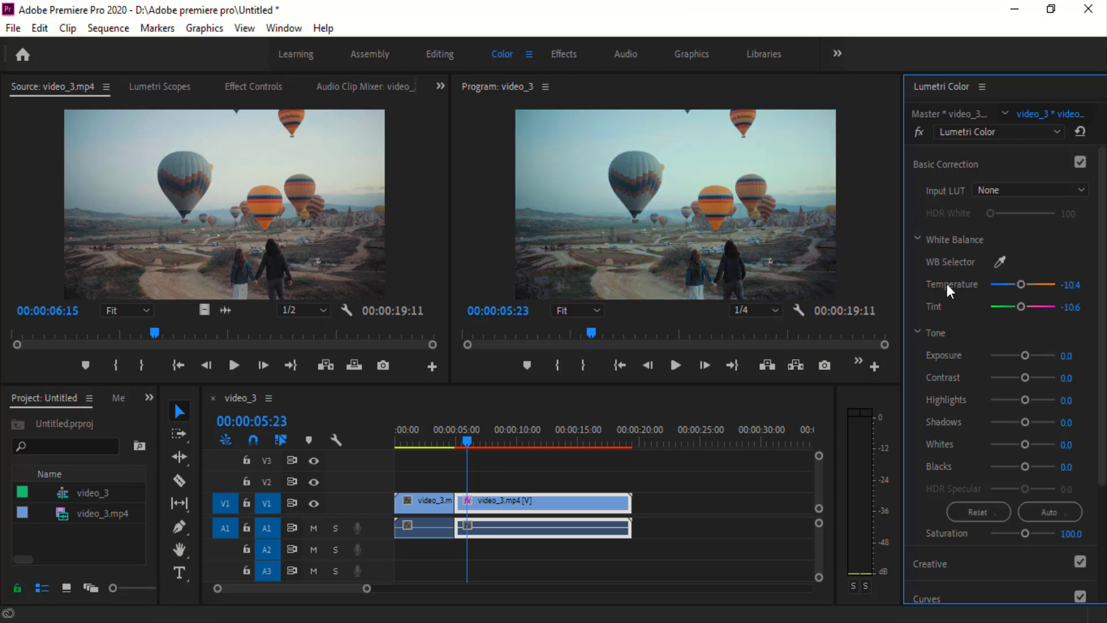
click(1000, 263)
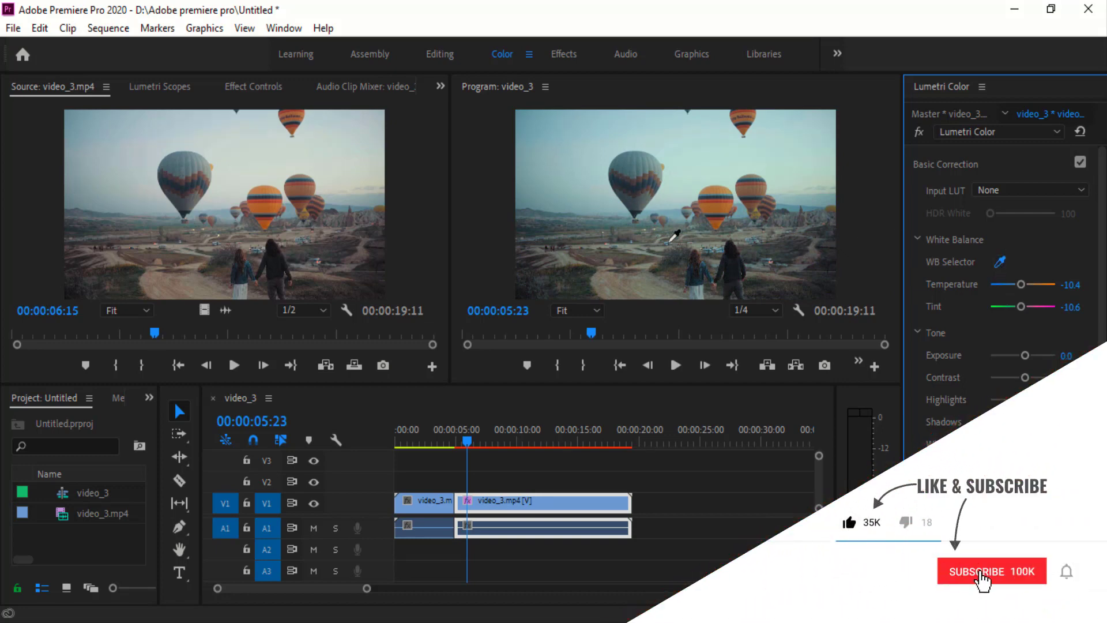
click(788, 279)
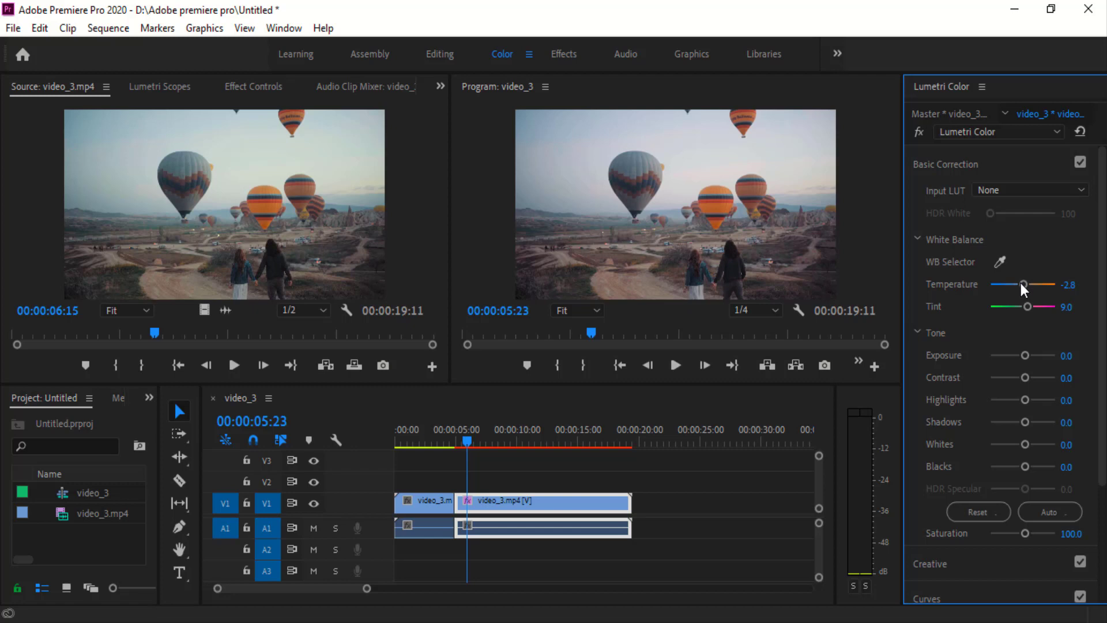
Set Temperature to 40.7 and Tint to -11.1, and raise Exposure to 0.4
mouse_move(1021, 285)
mouse_down()
mouse_move(1009, 287)
mouse_move(1035, 289)
mouse_up()
mouse_move(1024, 305)
mouse_down()
mouse_move(998, 306)
mouse_move(1020, 313)
mouse_up()
scroll(1013, 267, down, 2)
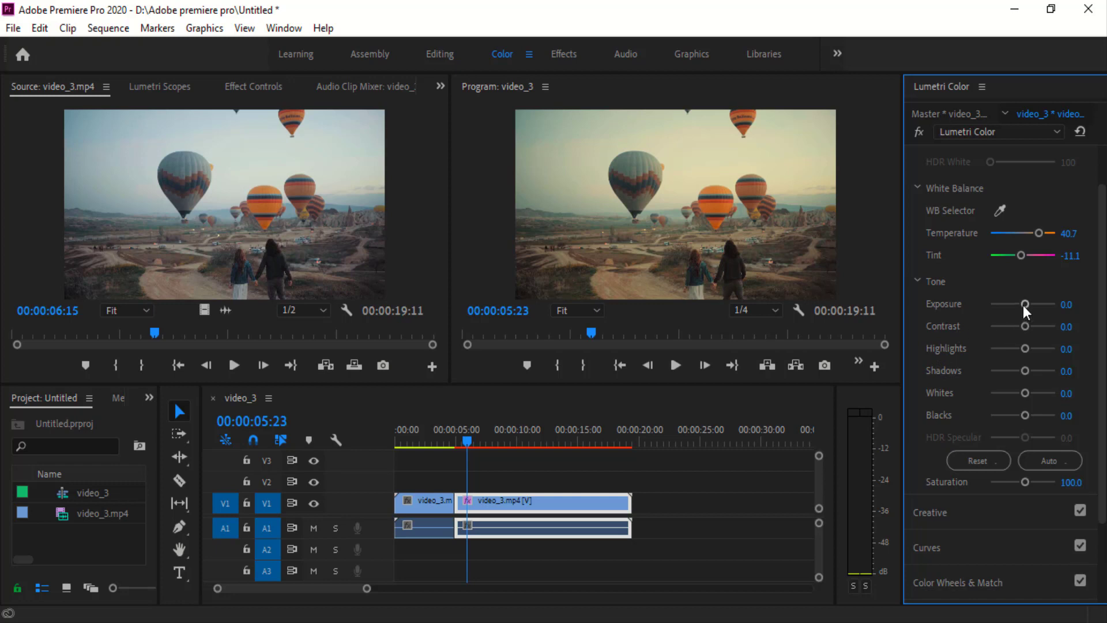
drag(1025, 310, 1025, 310)
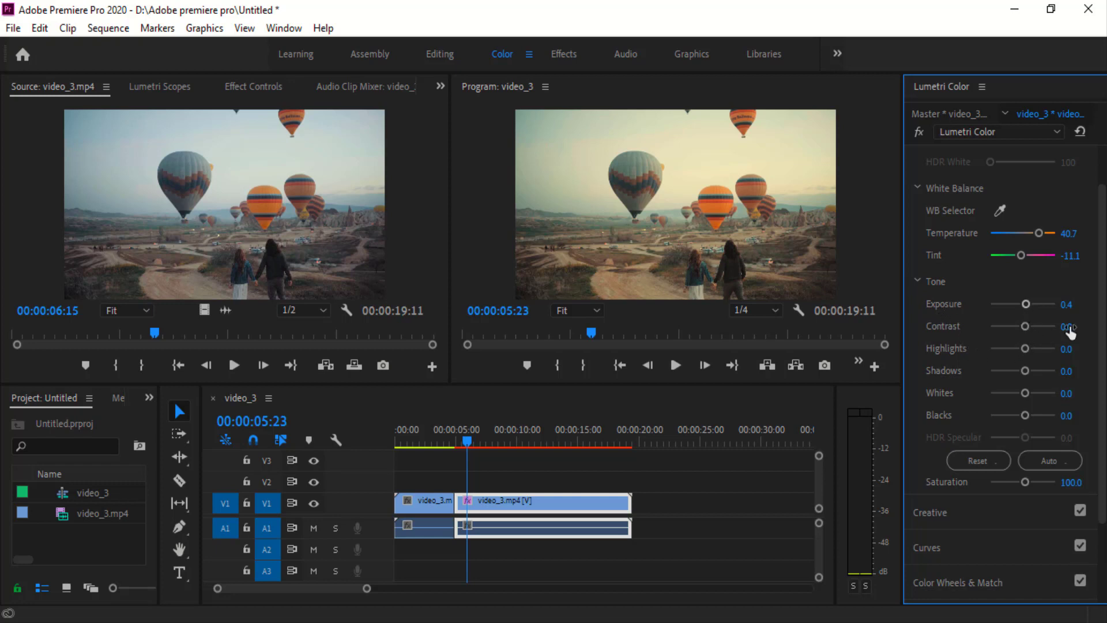
Scrub the Tone sliders to Contrast 46, Highlights 6, Shadows 7, Whites 2, Blacks -15, Saturation 130.9
mouse_move(1068, 328)
mouse_down()
mouse_move(1043, 328)
mouse_move(1095, 328)
mouse_up()
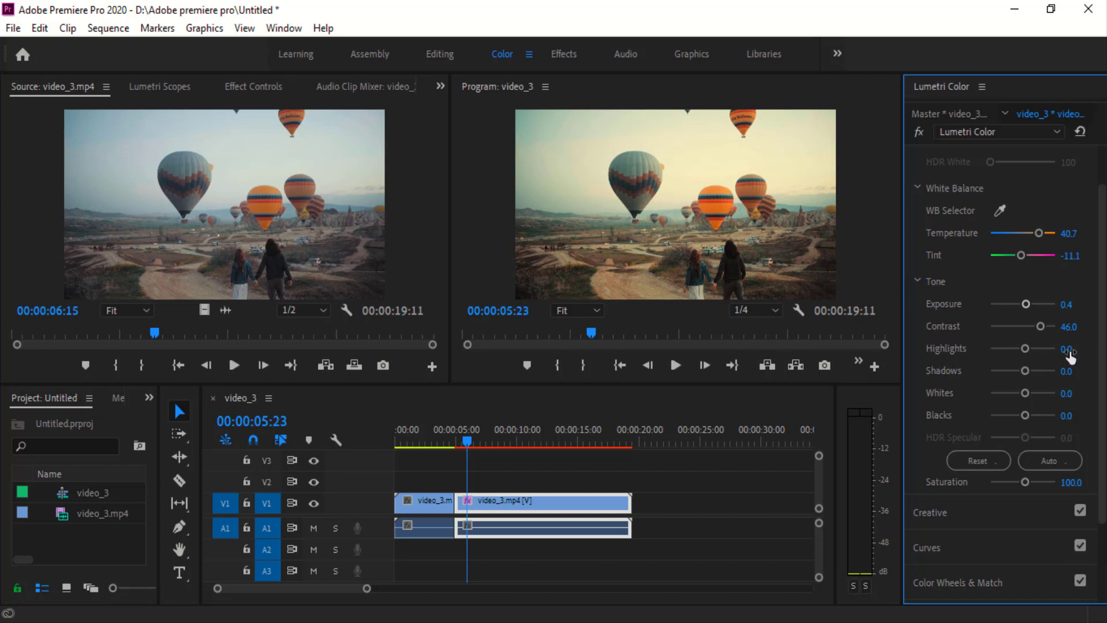
mouse_move(1066, 349)
mouse_down()
mouse_move(1102, 381)
mouse_move(1071, 374)
mouse_up()
scroll(1071, 375, down, 2)
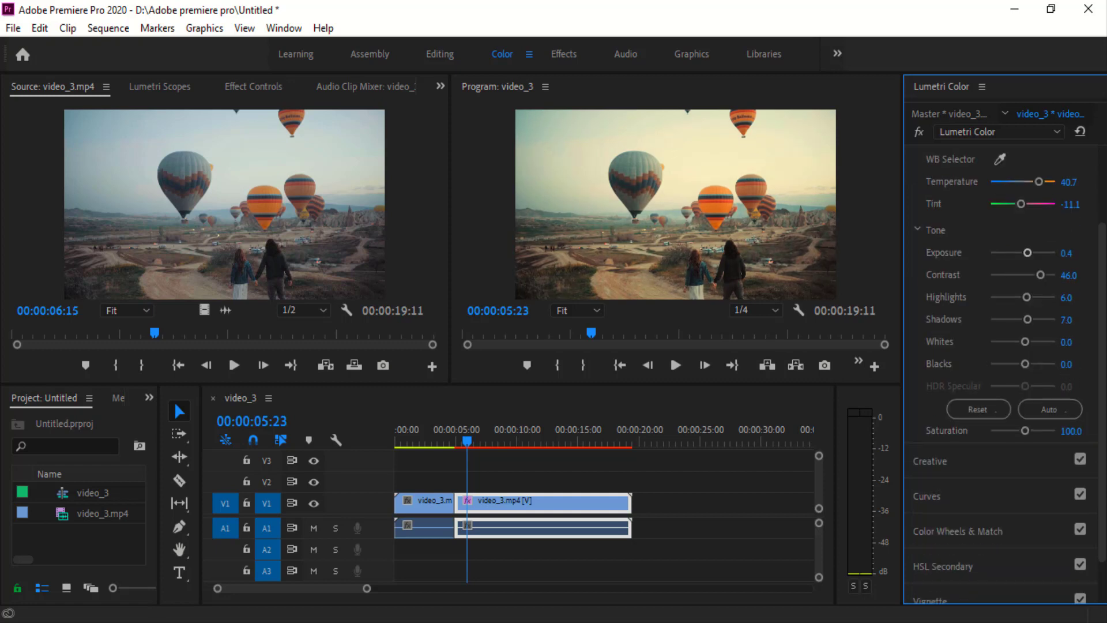
drag(1066, 343, 1060, 365)
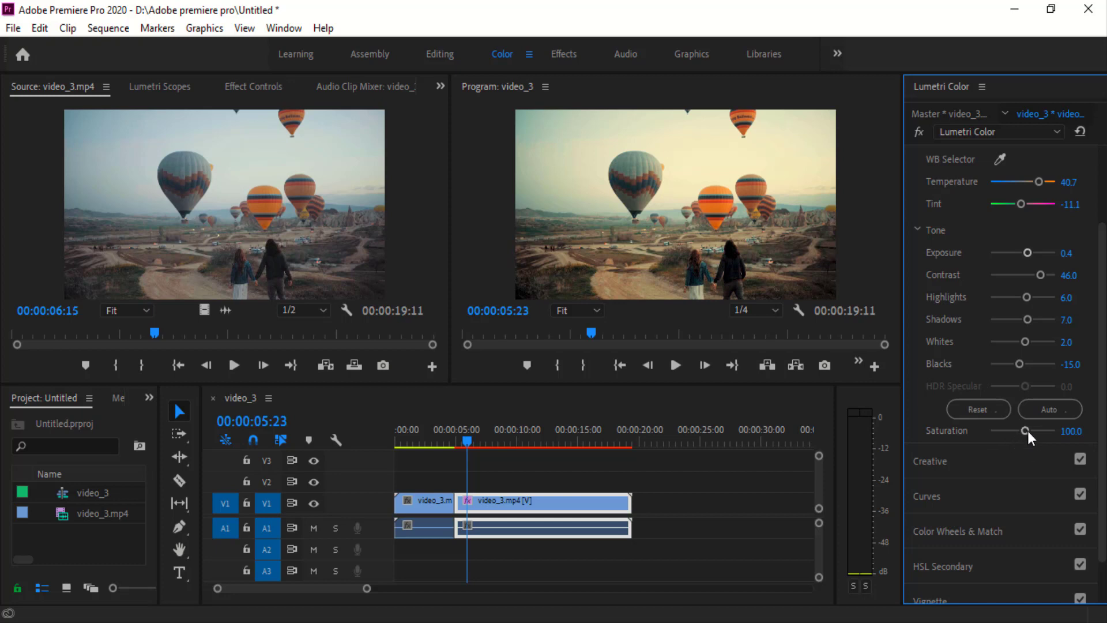
drag(1028, 430, 1030, 432)
scroll(996, 477, down, 2)
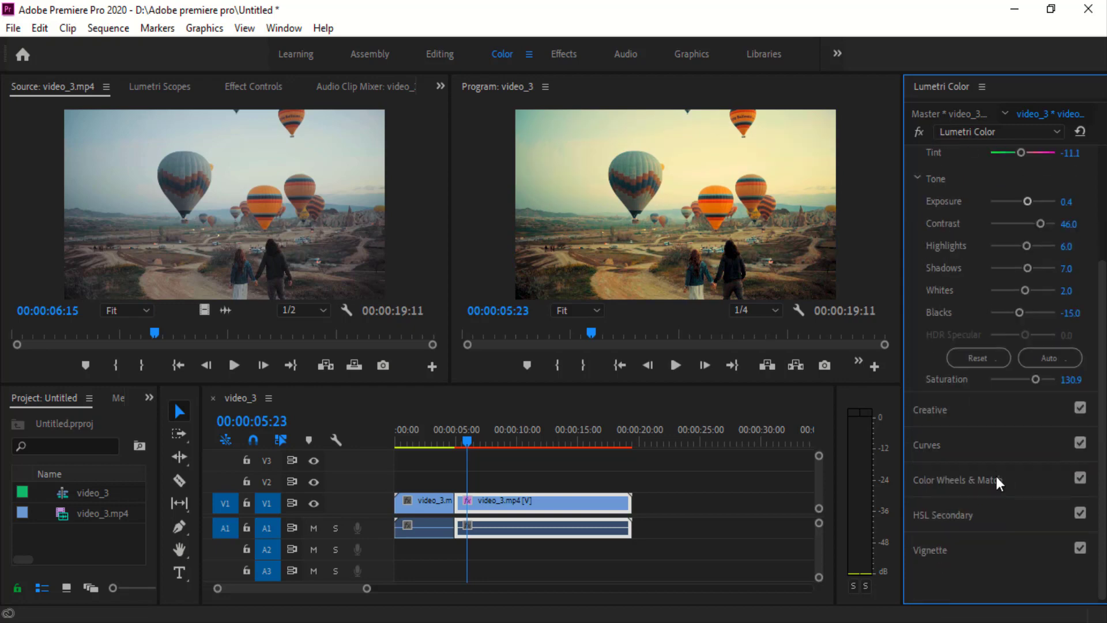
Expand the Creative section and apply the SL CLEAN KODAK B SOFT look
click(950, 410)
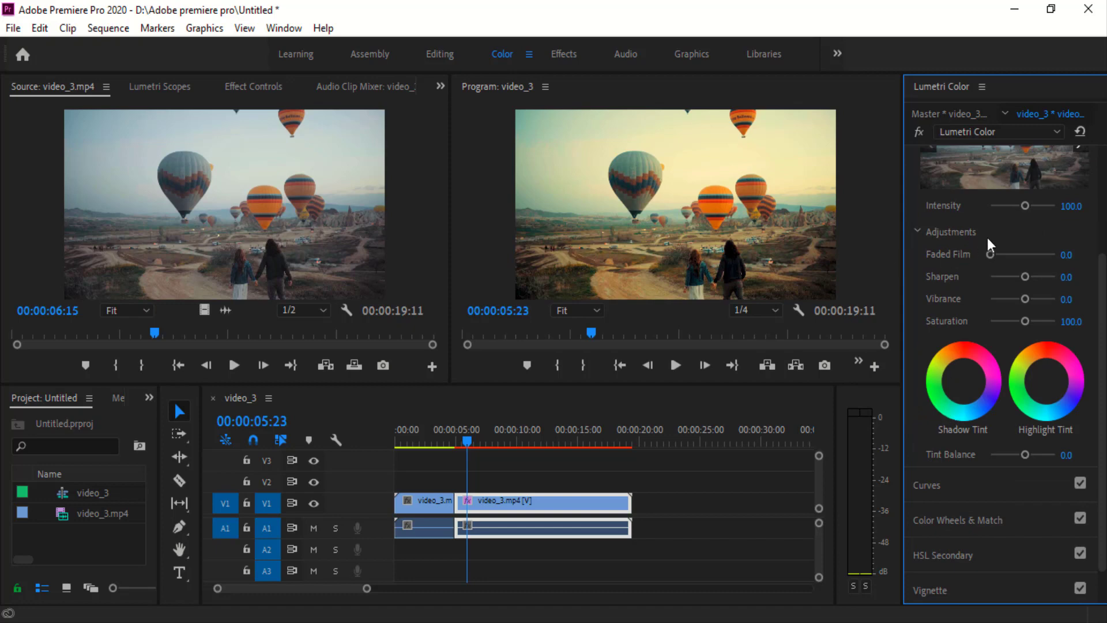
scroll(992, 237, up, 2)
scroll(993, 237, up, 2)
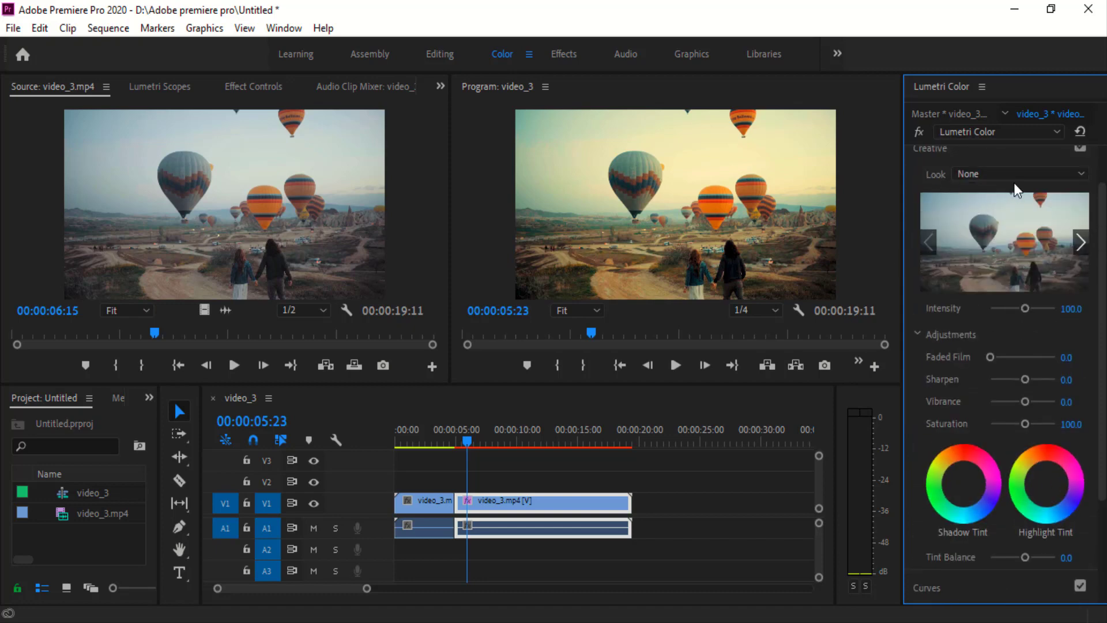
click(1039, 175)
scroll(945, 404, down, 7)
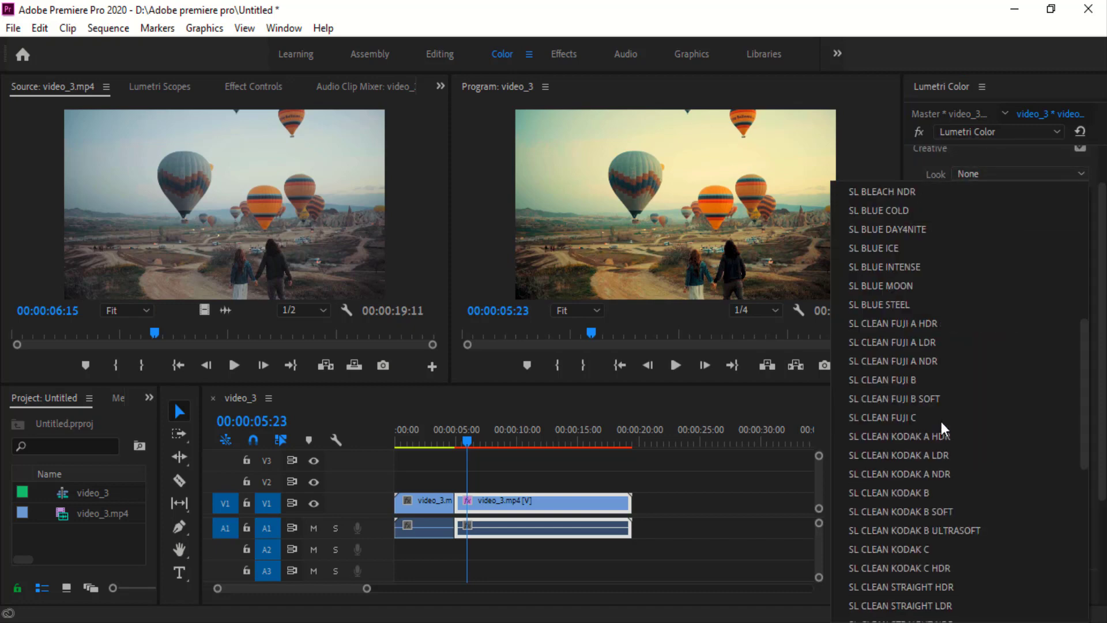
click(898, 511)
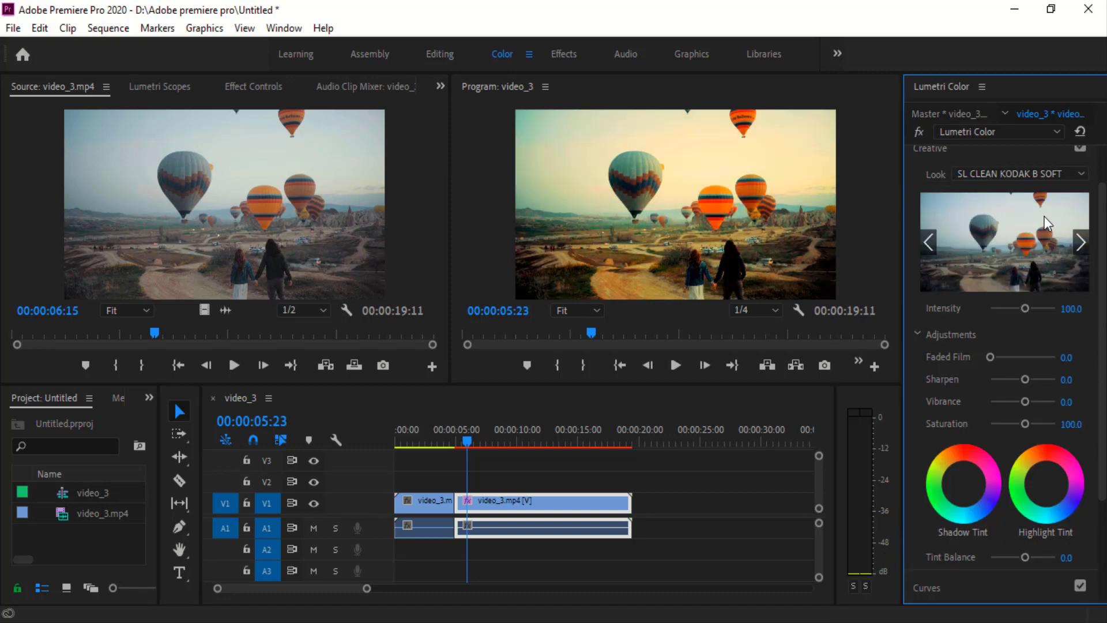
Try the SL CLEAN KODAK C HDR look, then apply SL CROSS HDR
click(1083, 245)
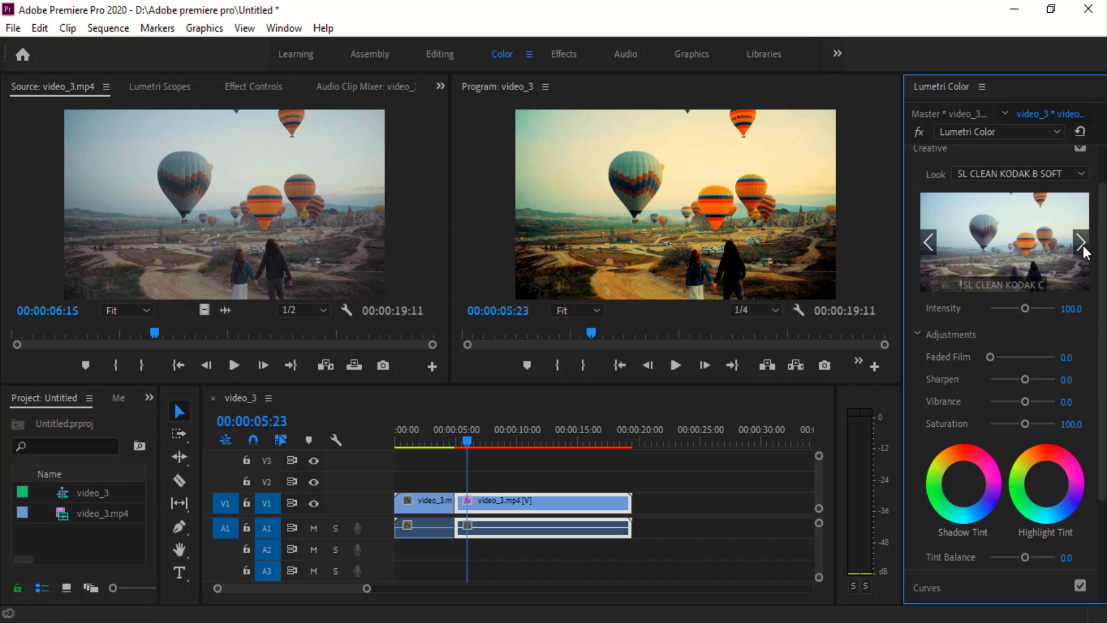
click(981, 247)
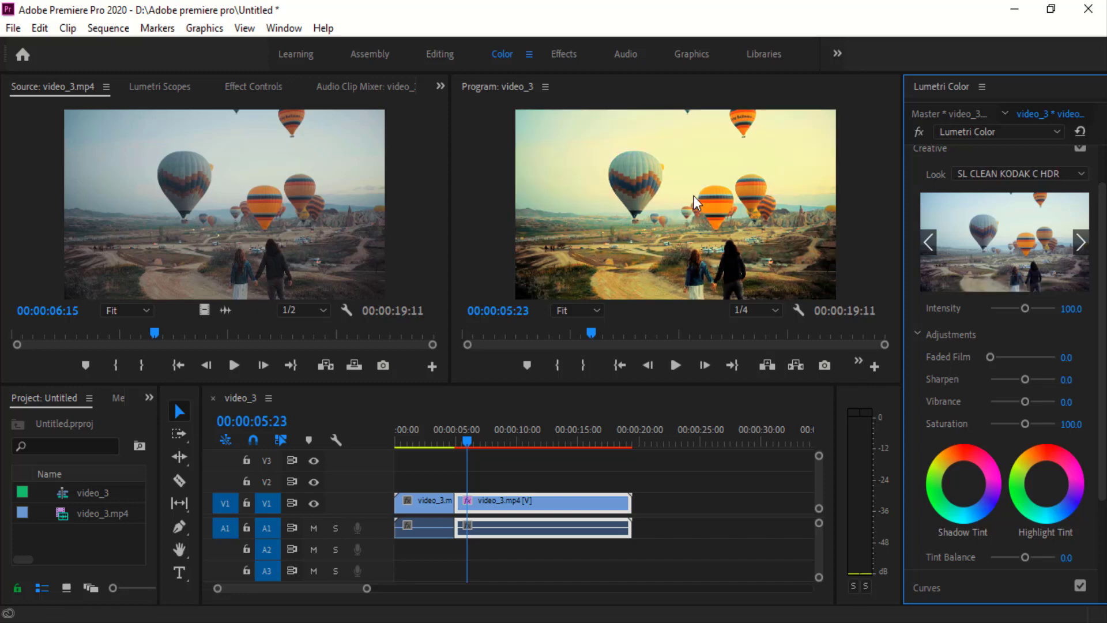
click(1081, 244)
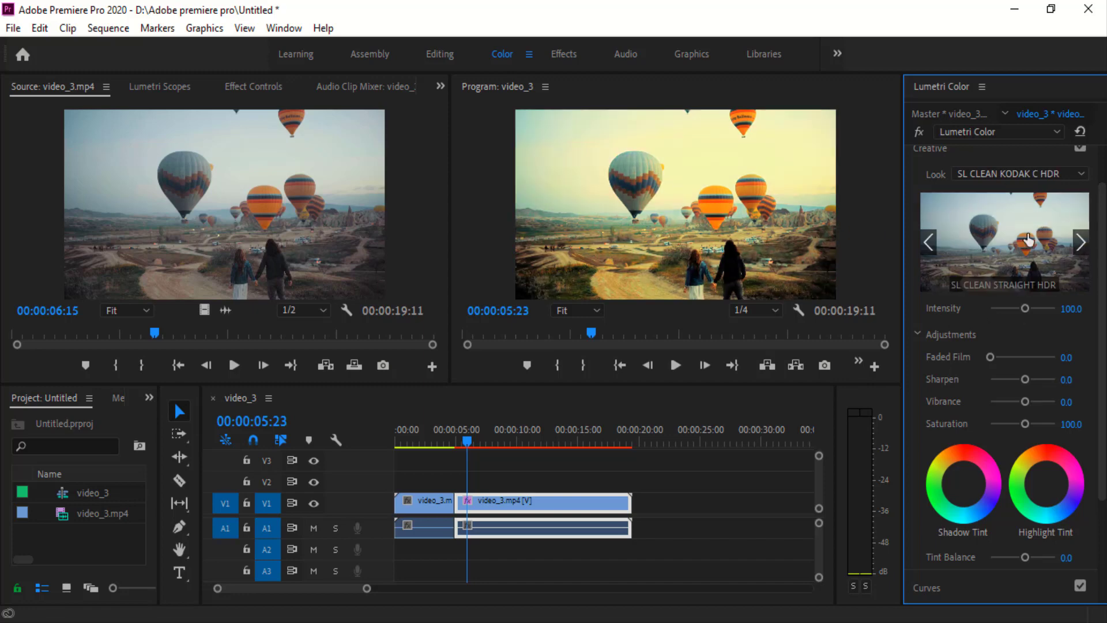
click(1078, 244)
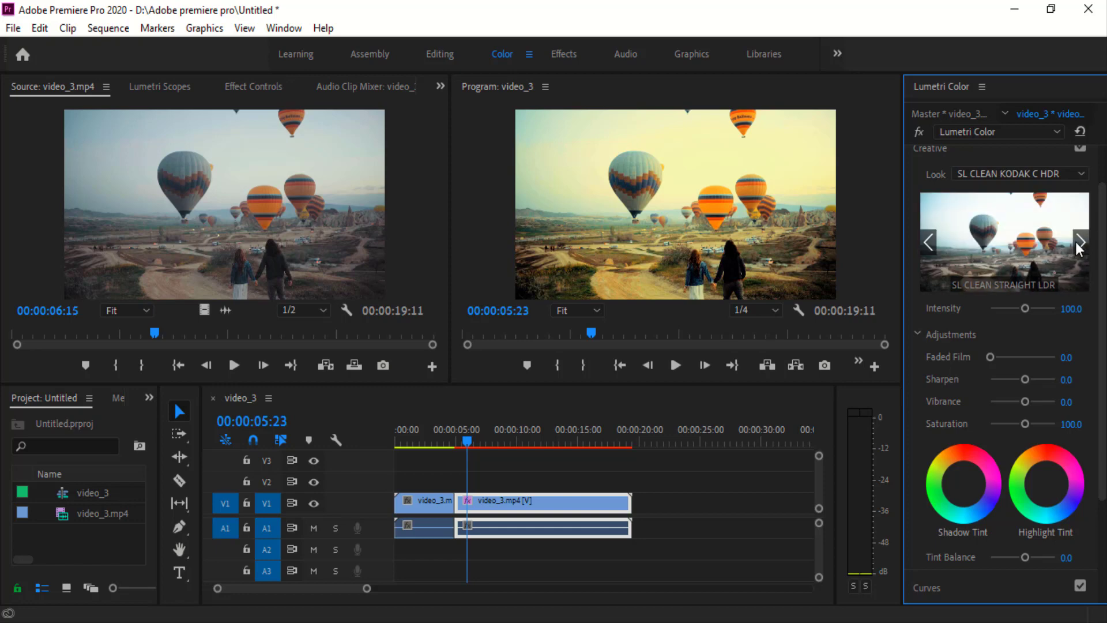
click(1077, 243)
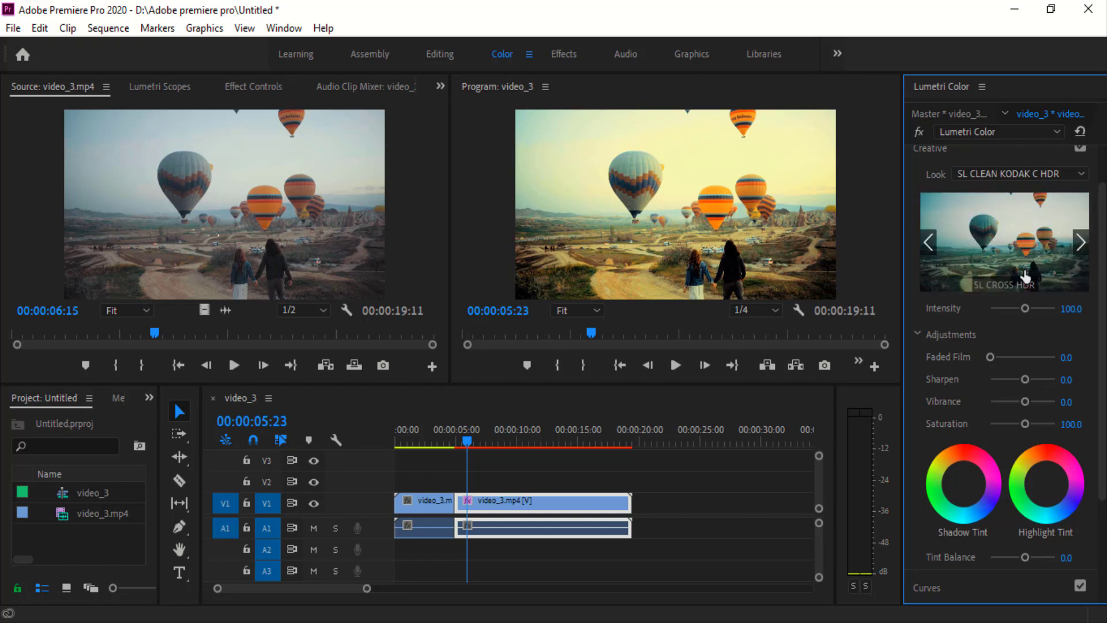
click(1025, 276)
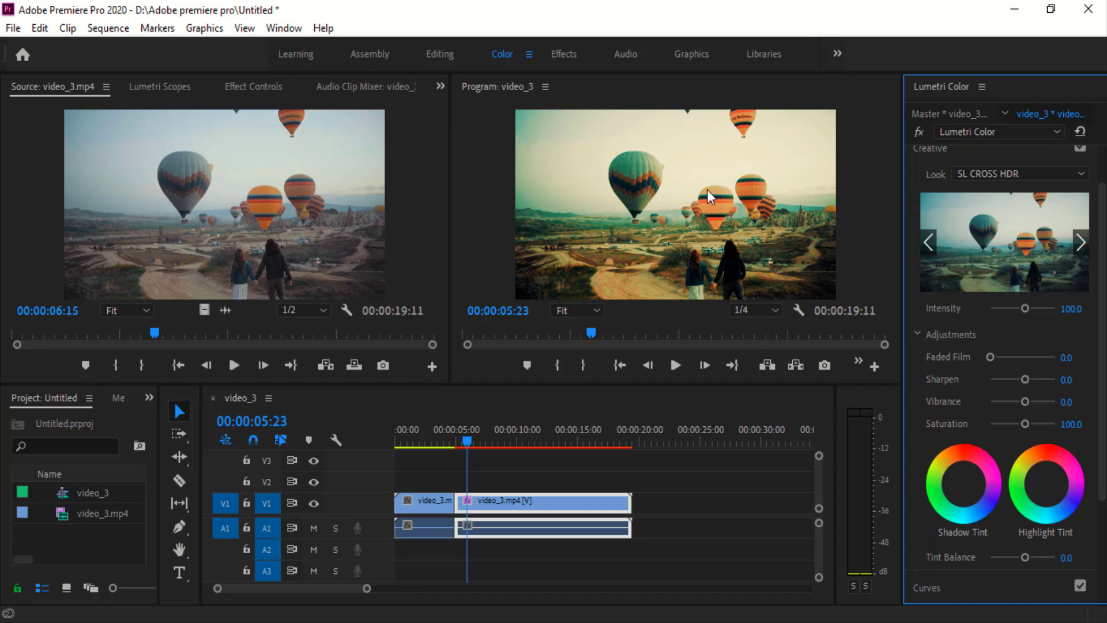
Browse the creative look list and close it without changing the look
click(1001, 176)
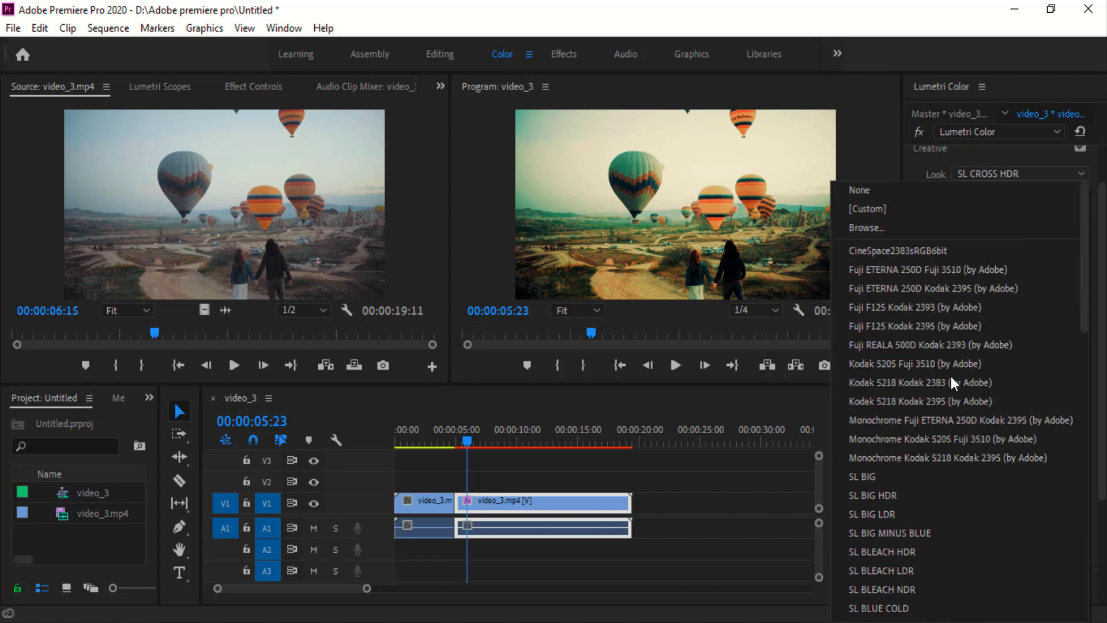
scroll(917, 413, down, 10)
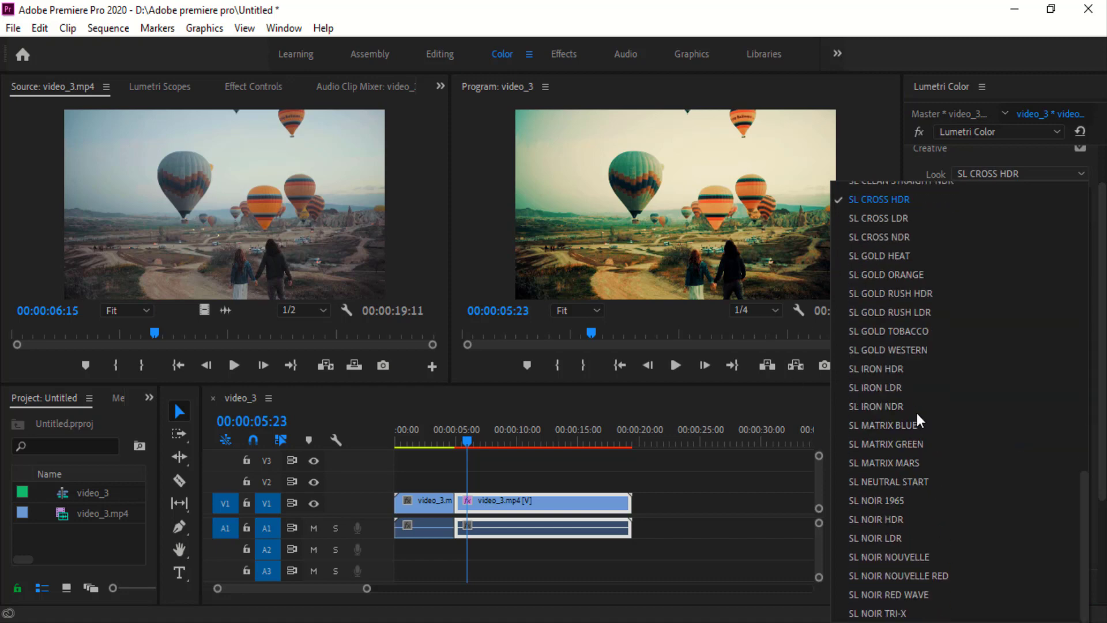
click(891, 164)
click(991, 174)
scroll(880, 248, up, 5)
scroll(880, 248, up, 5)
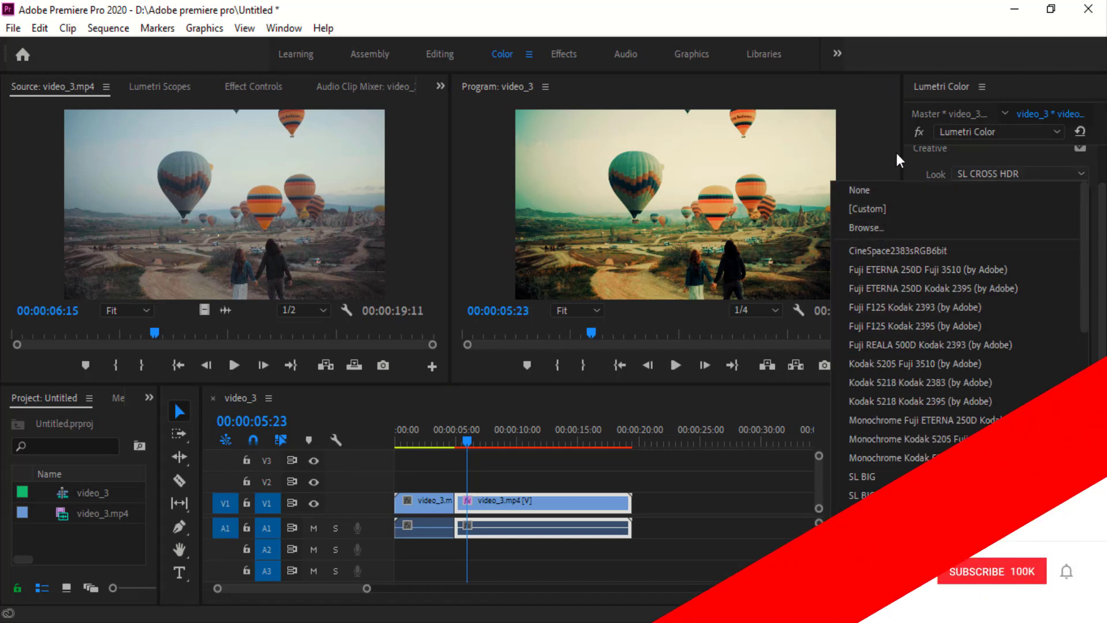
click(897, 159)
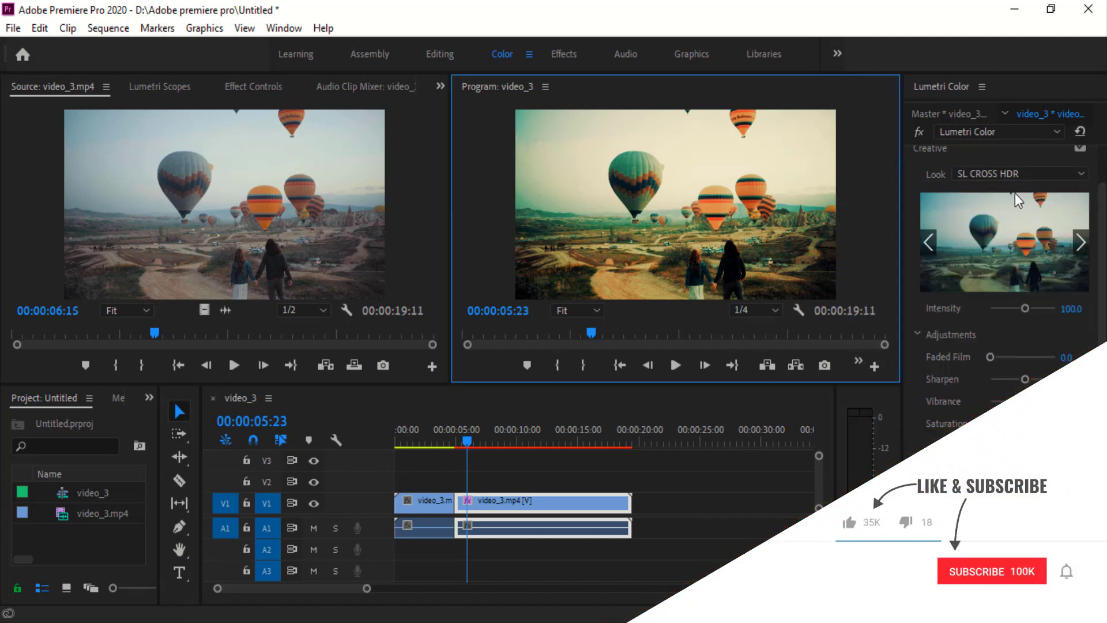
Step through the look previews from SL CROSS LDR back to SL BIG MINUS BLUE
click(1082, 244)
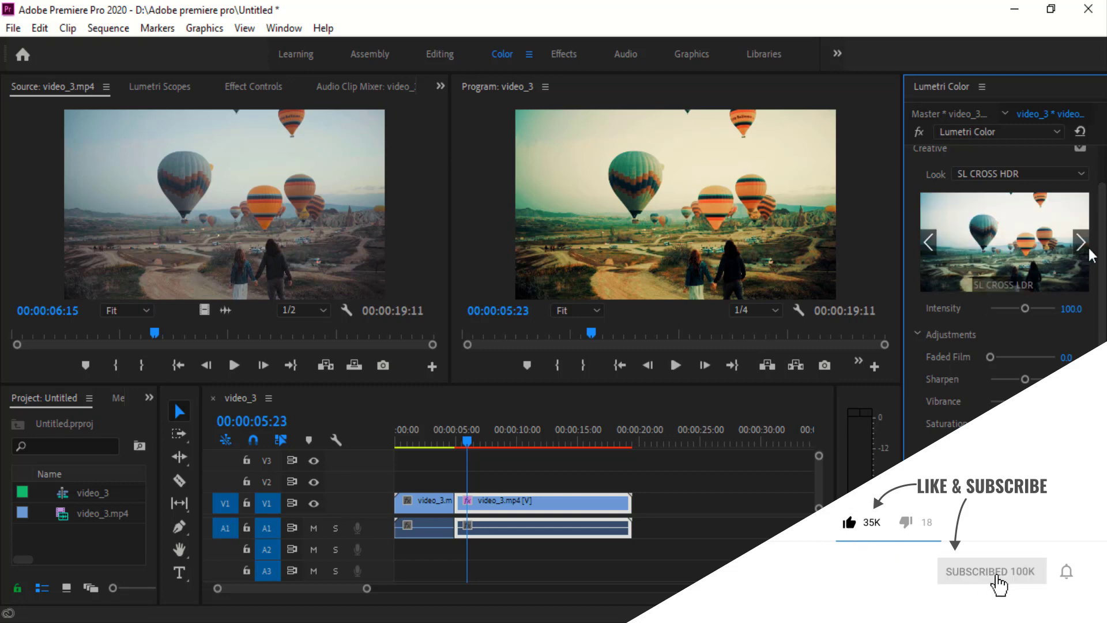
click(1083, 247)
click(1083, 247)
click(1084, 249)
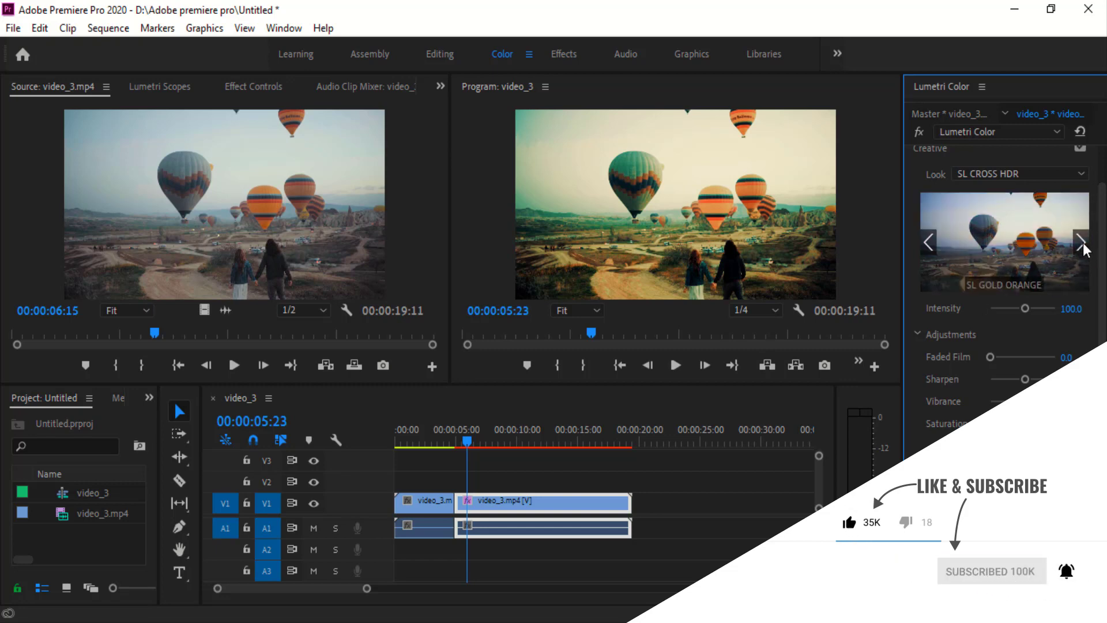
click(1082, 245)
click(1083, 245)
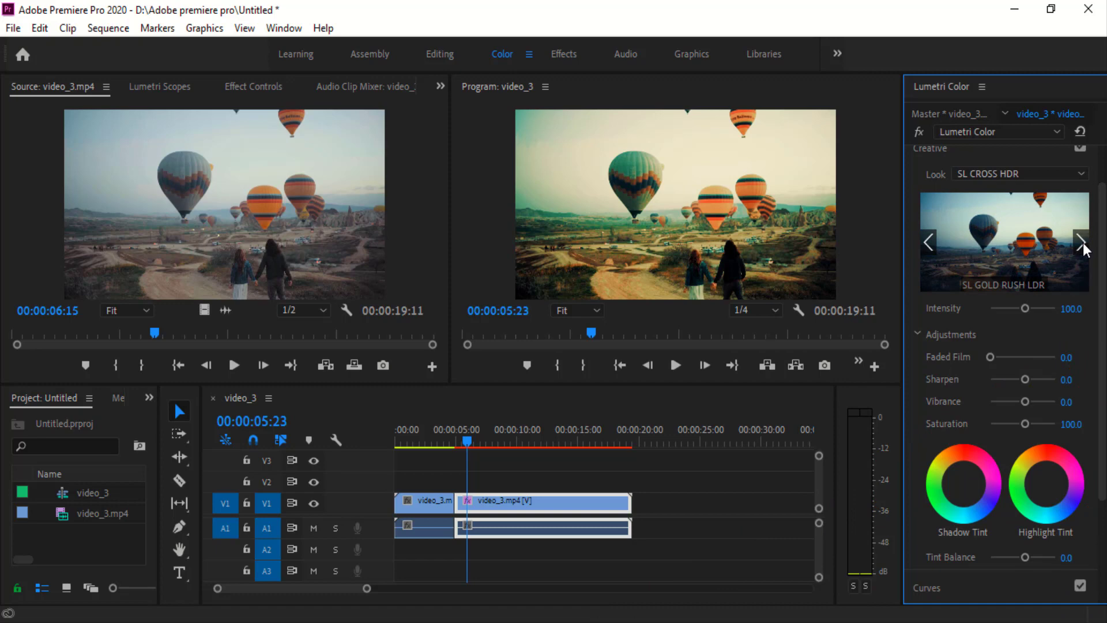
click(1083, 244)
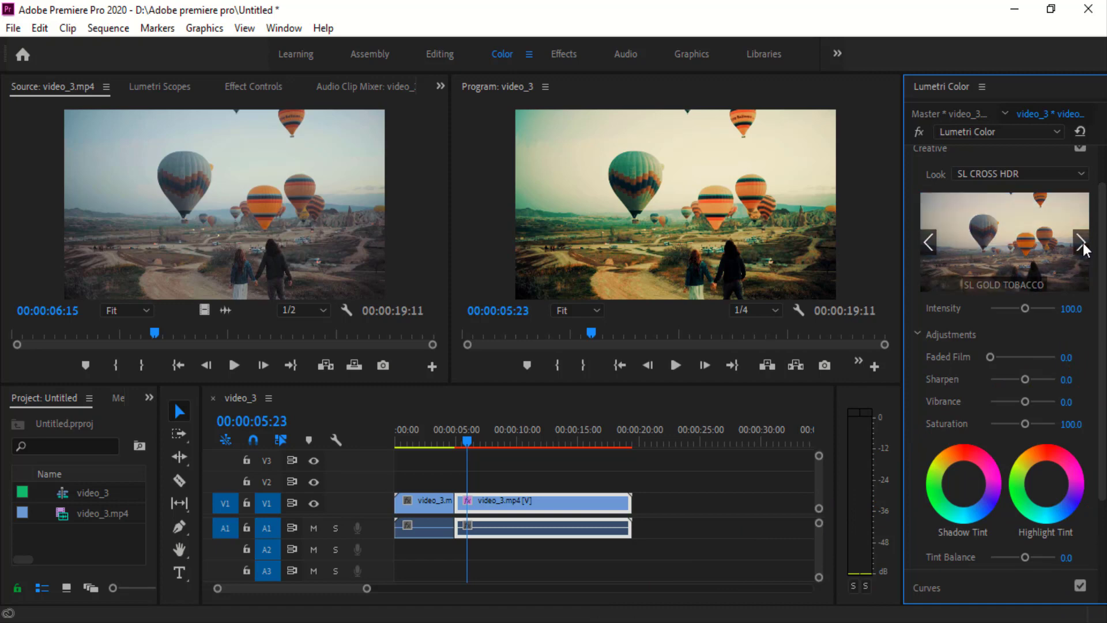
click(1083, 243)
click(1083, 243)
click(922, 241)
click(922, 241)
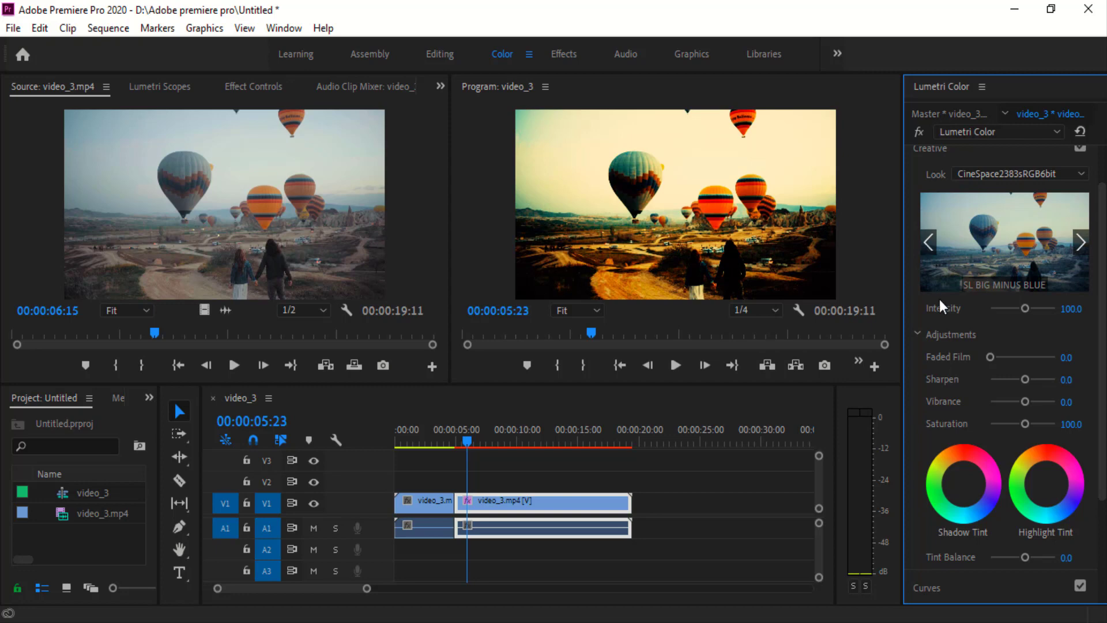
Apply the SL BIG MINUS BLUE look at Intensity 82
click(983, 249)
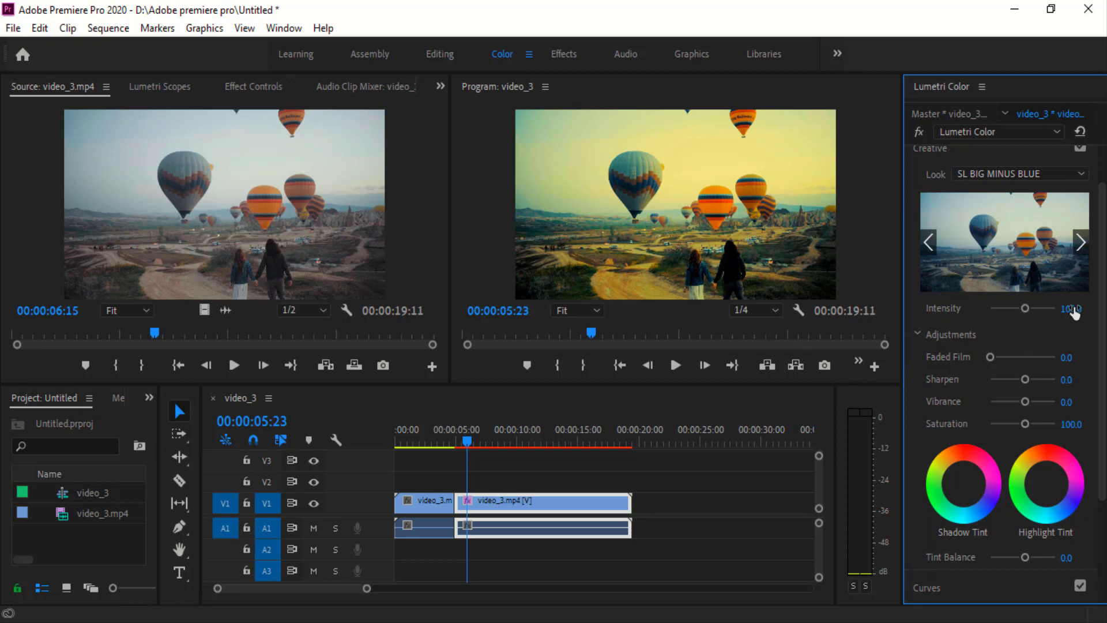
mouse_move(1073, 310)
mouse_down()
mouse_move(1063, 310)
mouse_move(1085, 310)
mouse_up()
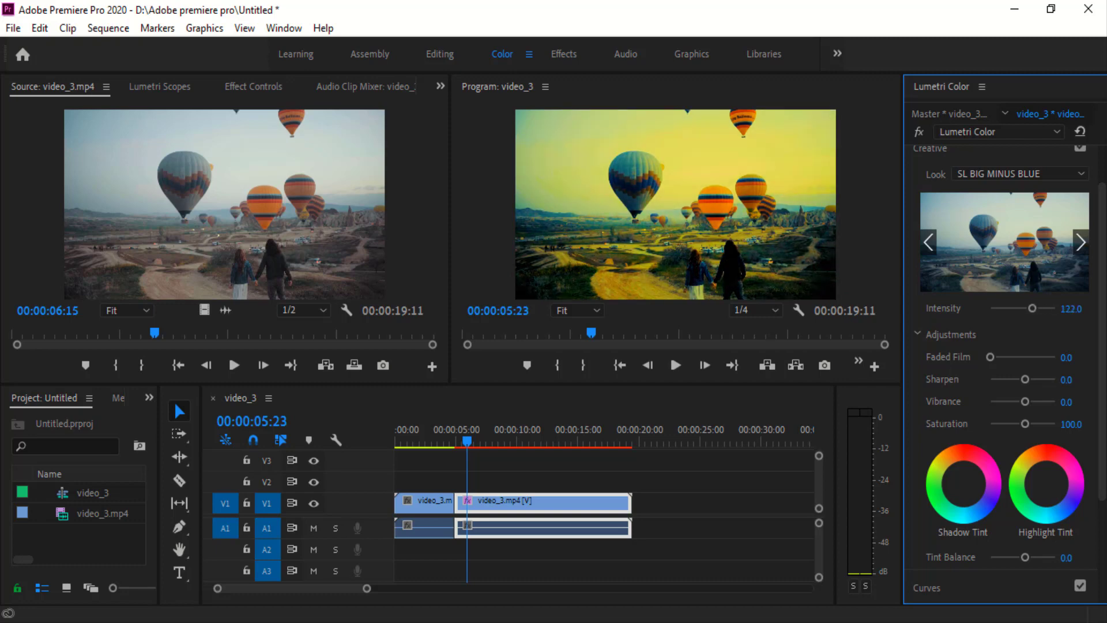
drag(1072, 309, 1048, 309)
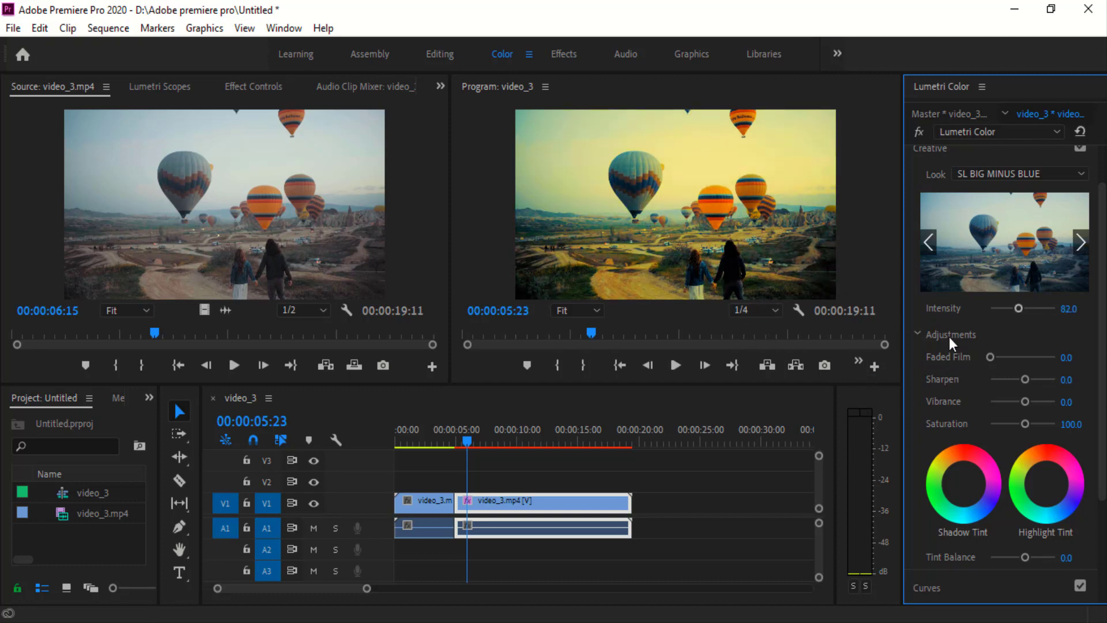
Set the look adjustments to Faded Film 26, Sharpen 29, Vibrance 12 and Saturation 66
scroll(912, 348, down, 2)
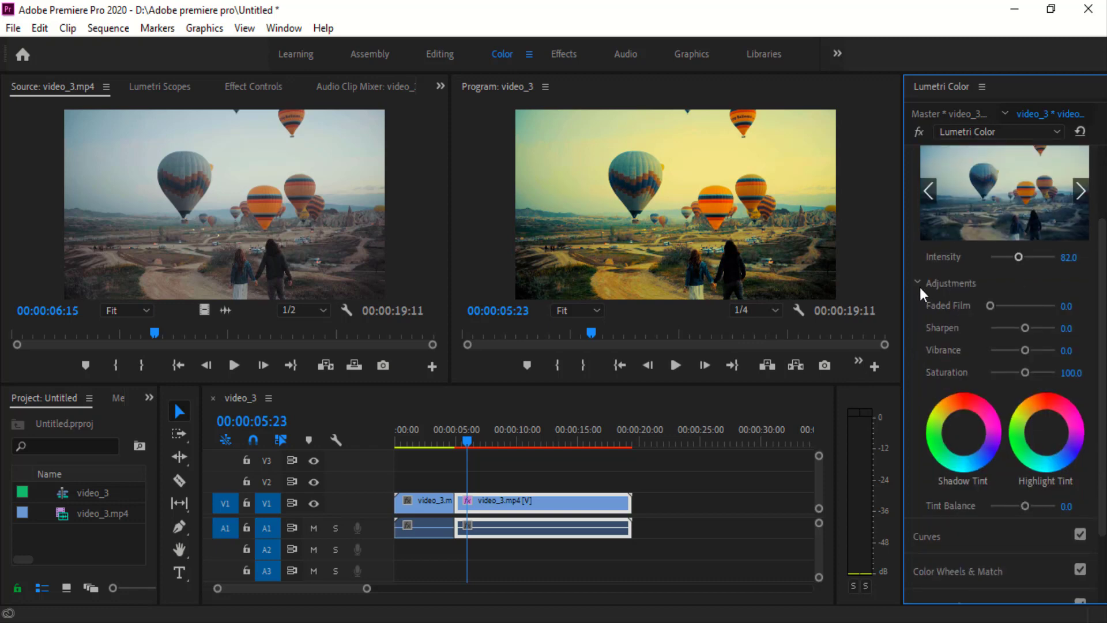
mouse_move(1061, 304)
mouse_down()
mouse_move(1075, 304)
mouse_move(1076, 328)
mouse_move(1060, 328)
mouse_move(1082, 328)
mouse_up()
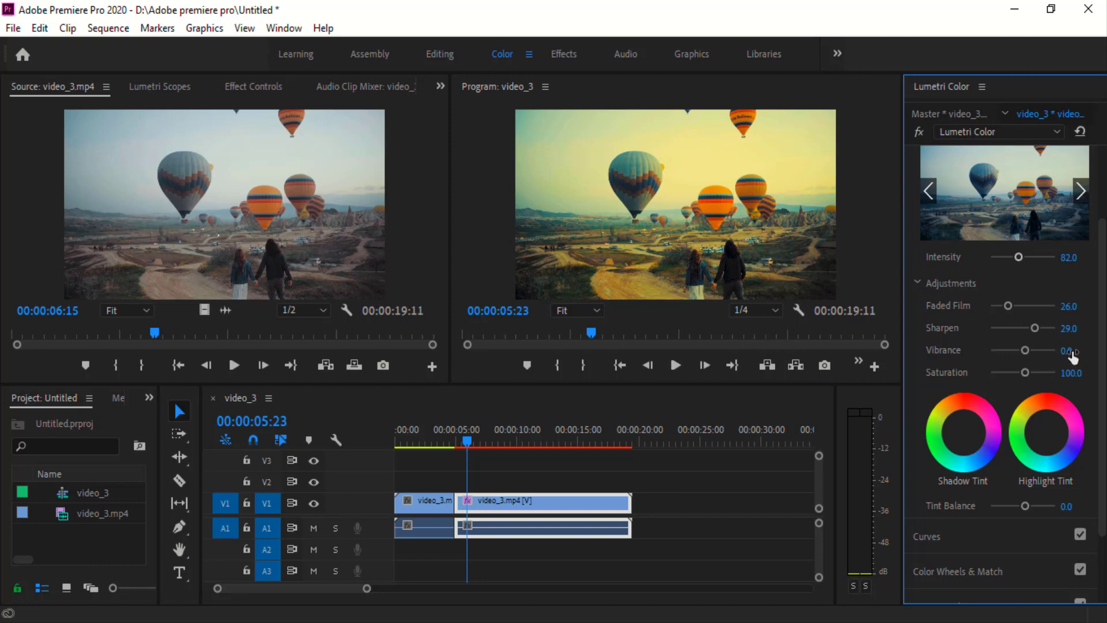
drag(1073, 356, 1080, 356)
drag(1029, 372, 1012, 372)
scroll(970, 351, down, 2)
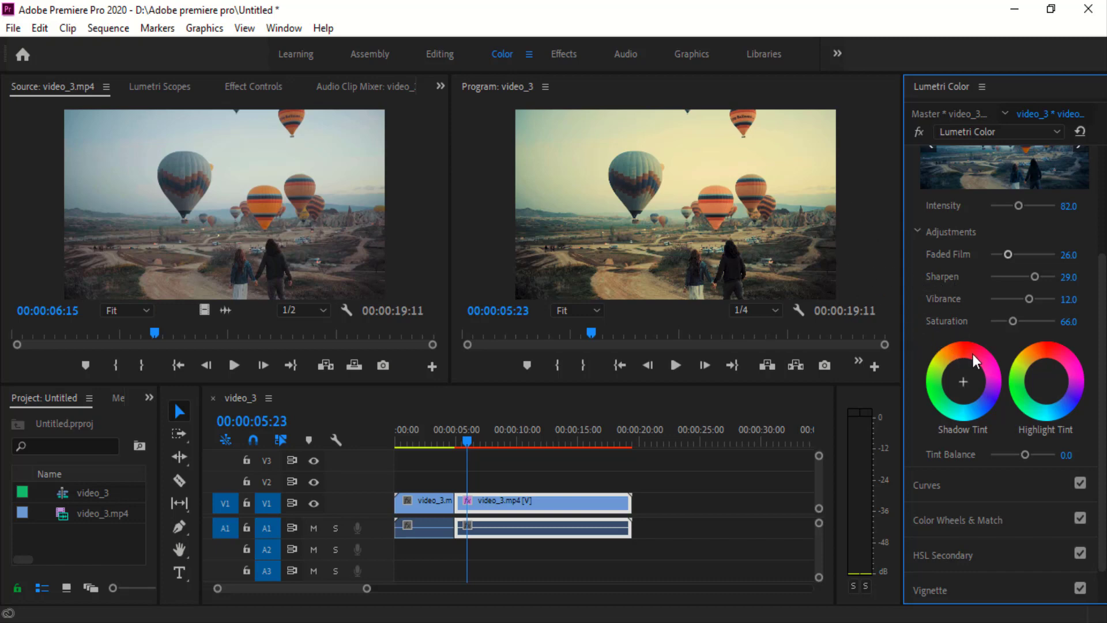
scroll(975, 354, down, 1)
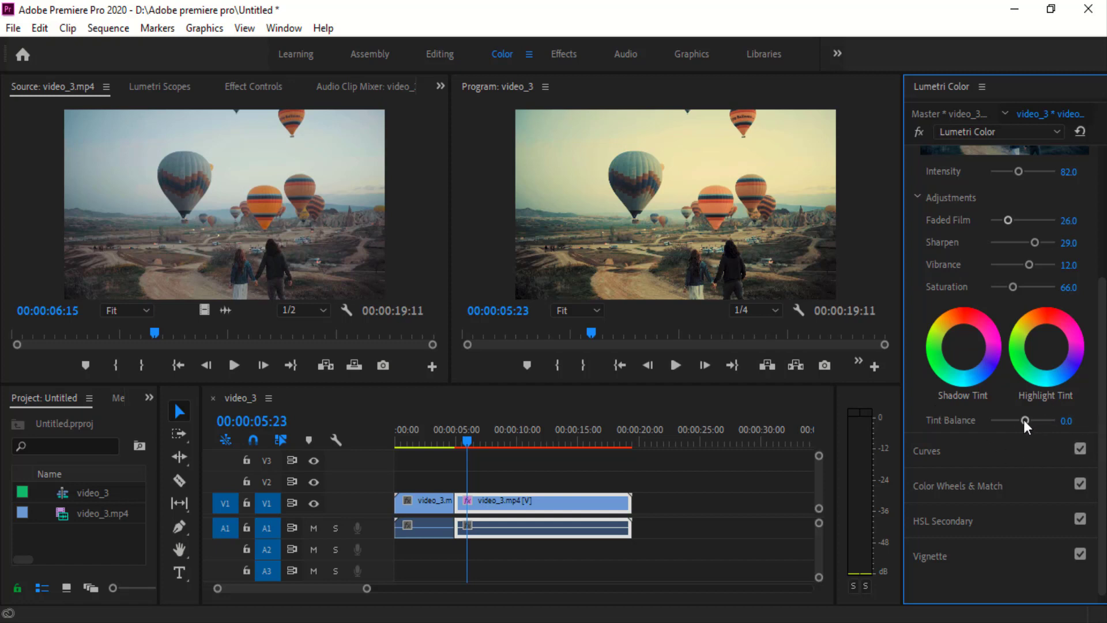
Pick a colour in the Shadow Tint wheel and set Tint Balance to 23.5
drag(1022, 417, 989, 419)
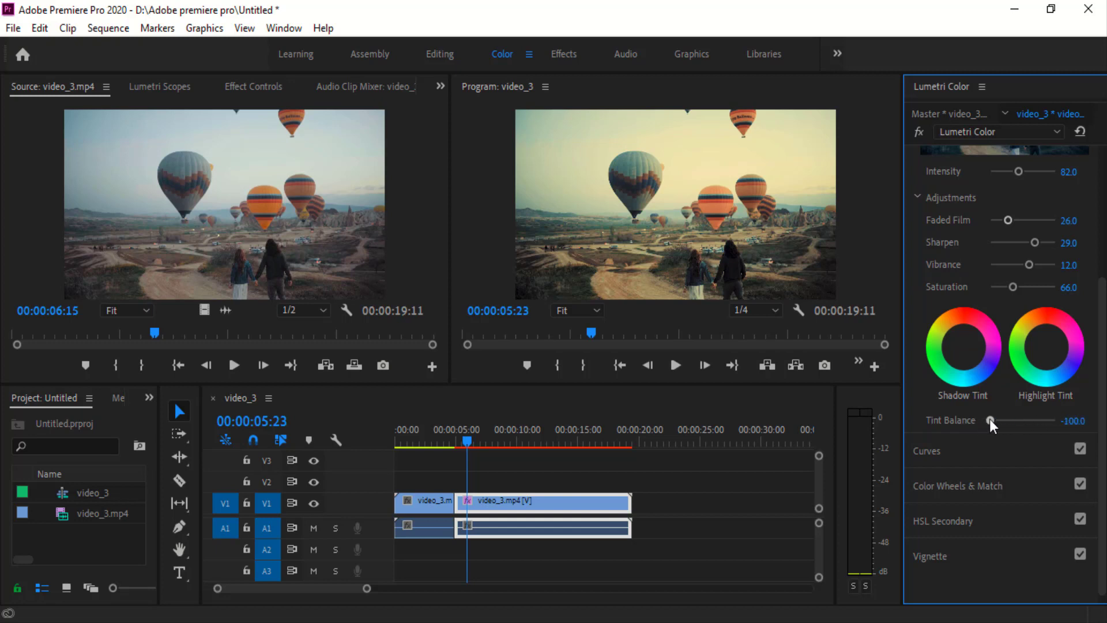
click(971, 382)
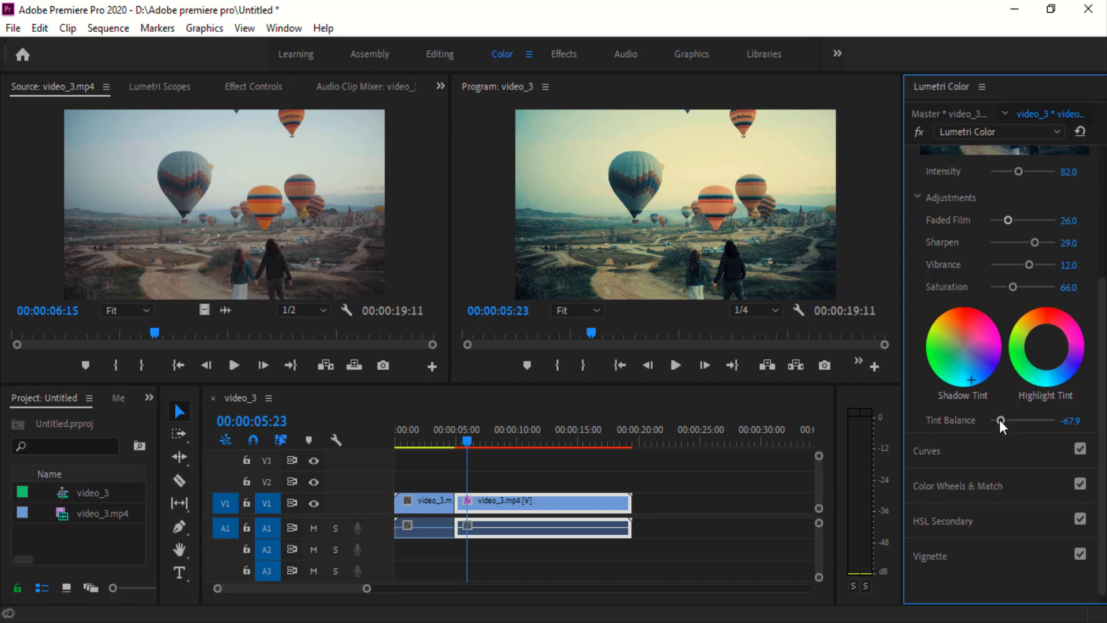
mouse_move(1001, 419)
mouse_down()
mouse_move(1044, 417)
mouse_move(1031, 420)
mouse_up()
drag(1031, 424, 1030, 424)
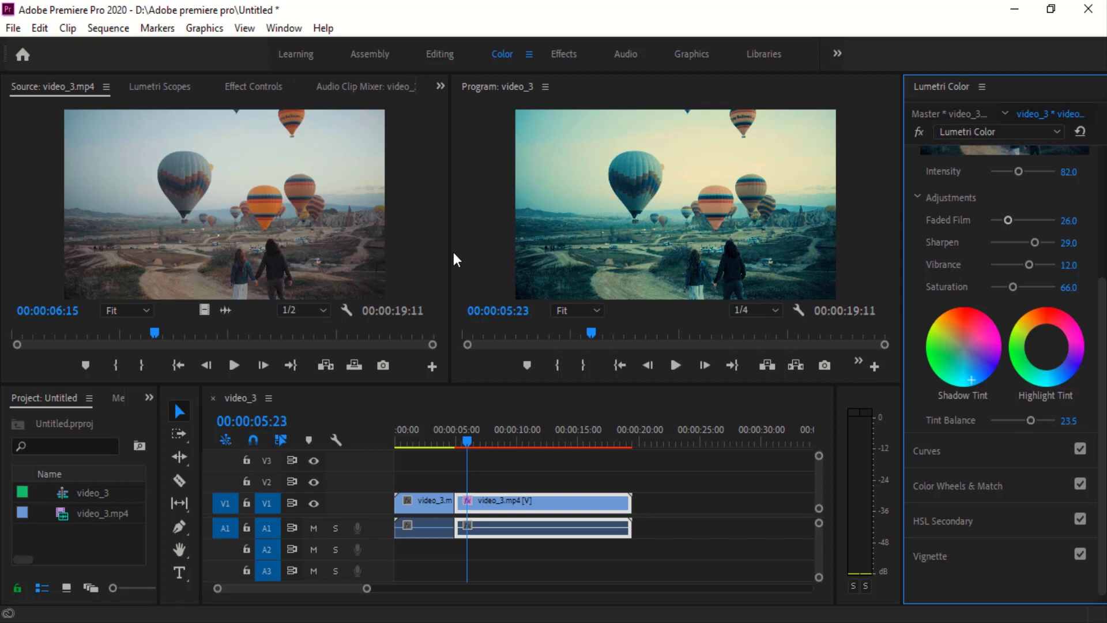
scroll(978, 433, down, 1)
Expand Curves and reshape the blue RGB curve, lifting its top and lowering its bottom
click(974, 443)
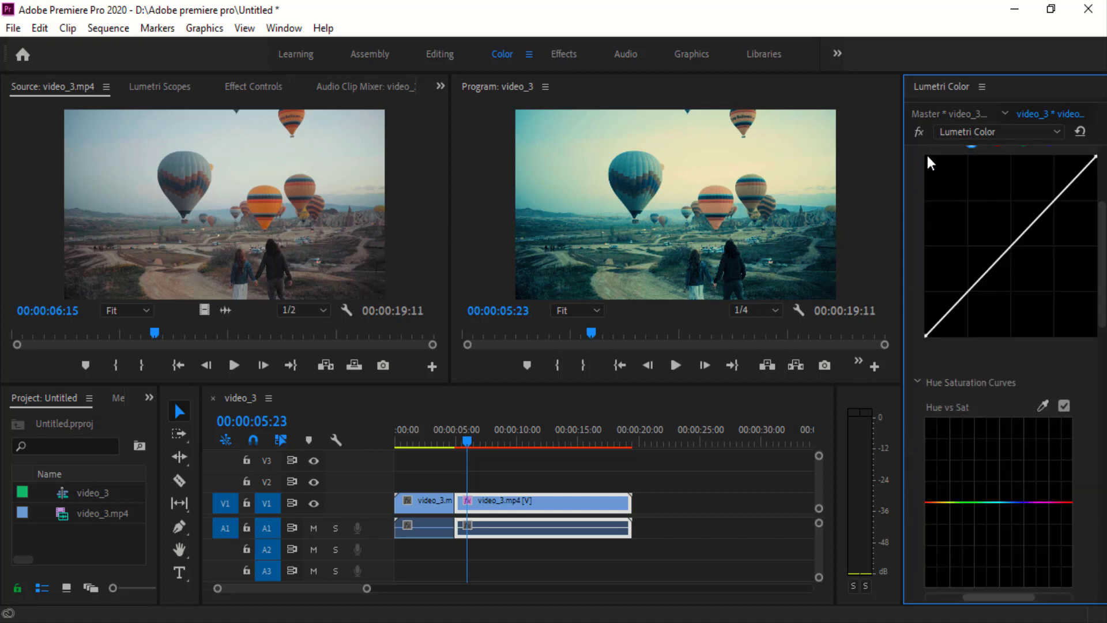
scroll(1021, 222, up, 2)
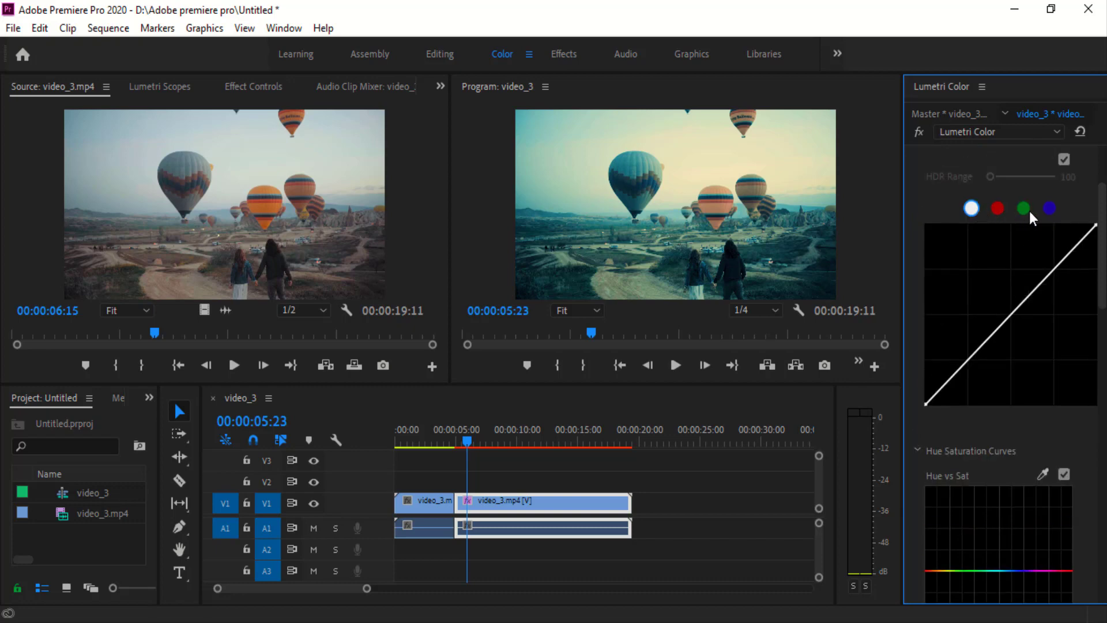
click(1049, 209)
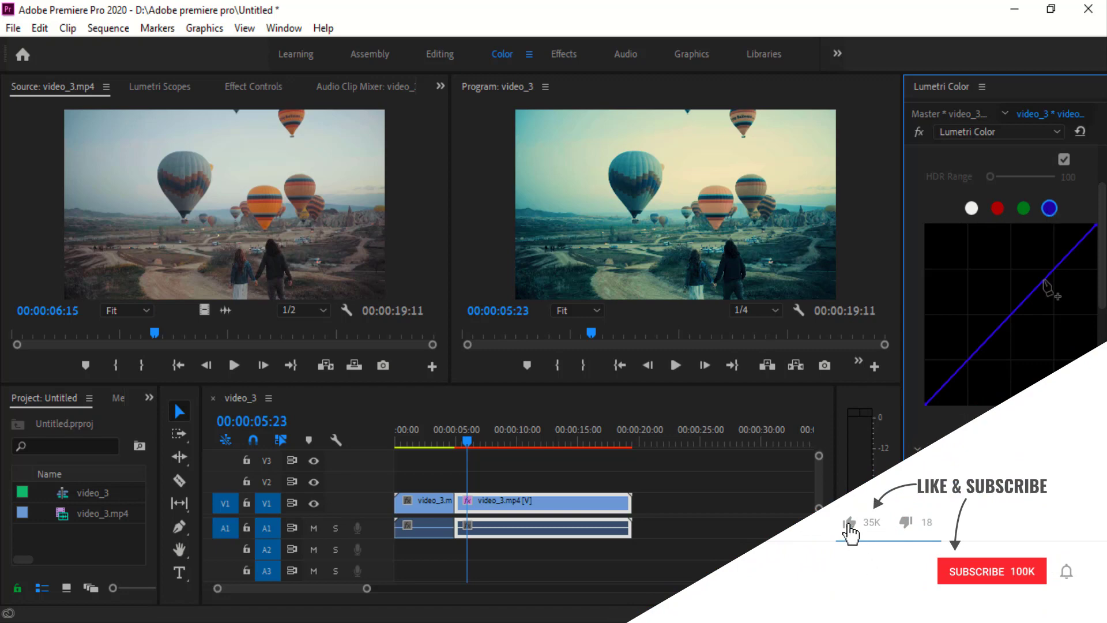
drag(1060, 263, 1065, 254)
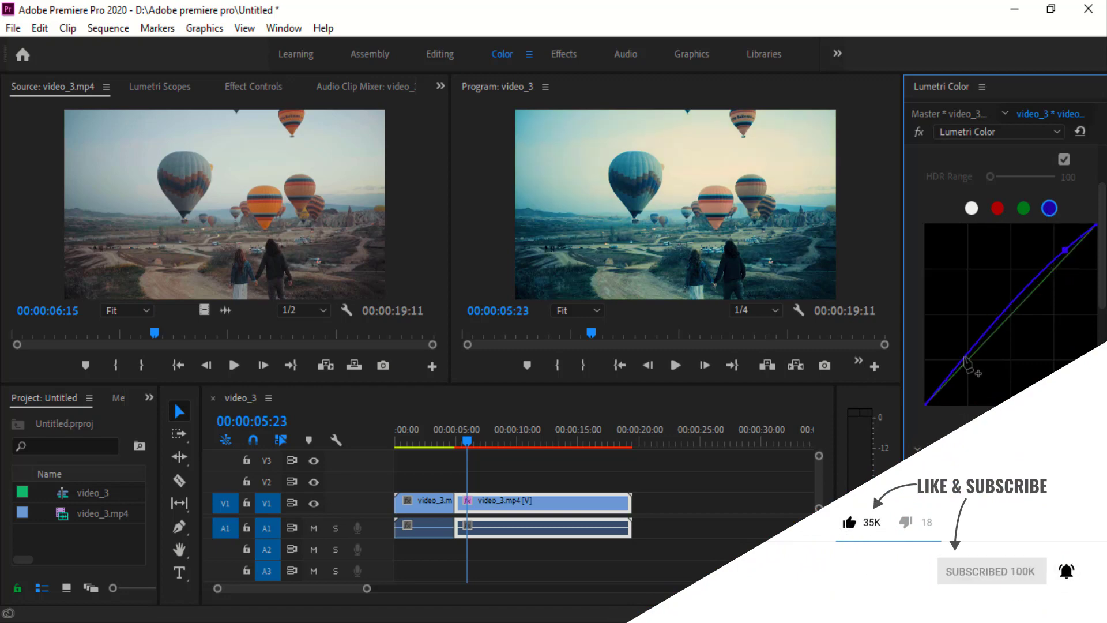
mouse_move(965, 359)
mouse_down()
mouse_move(975, 383)
mouse_move(971, 372)
mouse_up()
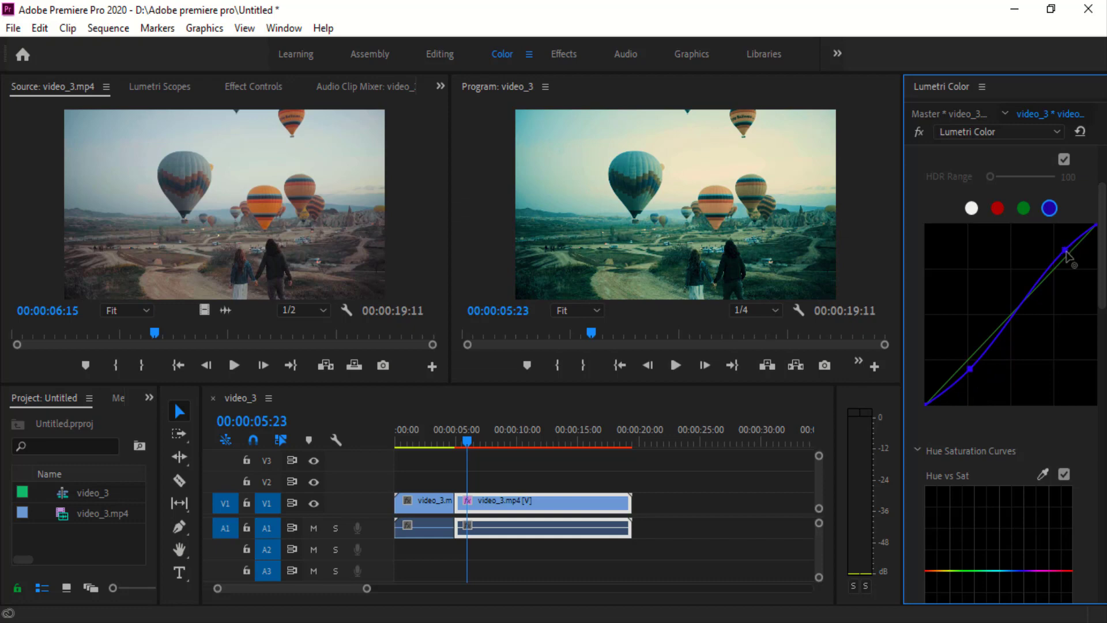
drag(1064, 247, 1071, 239)
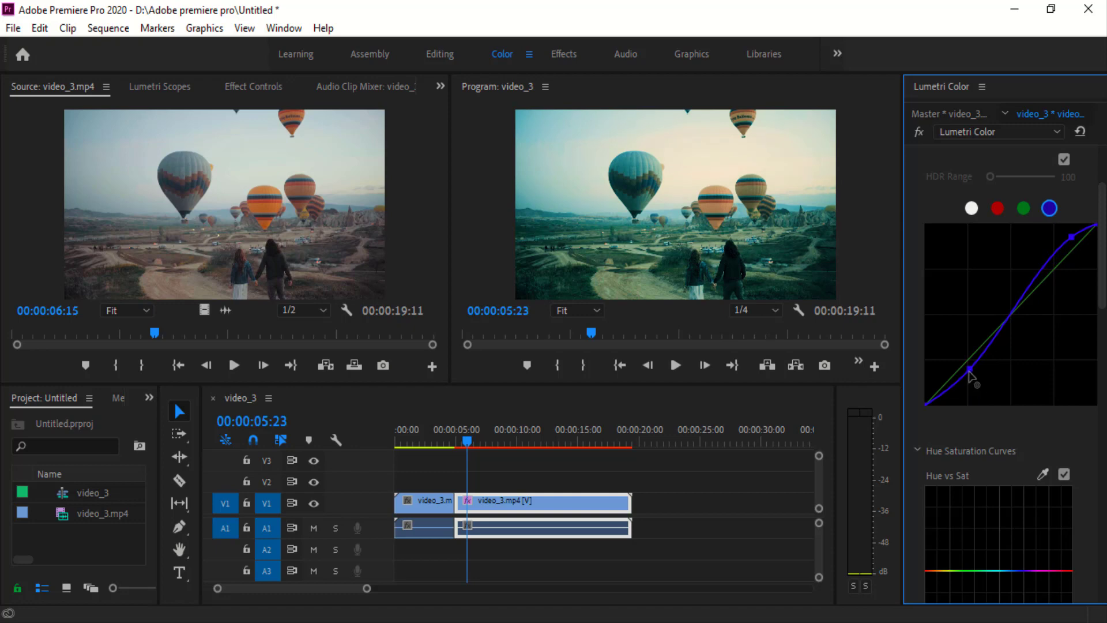
drag(970, 368, 961, 362)
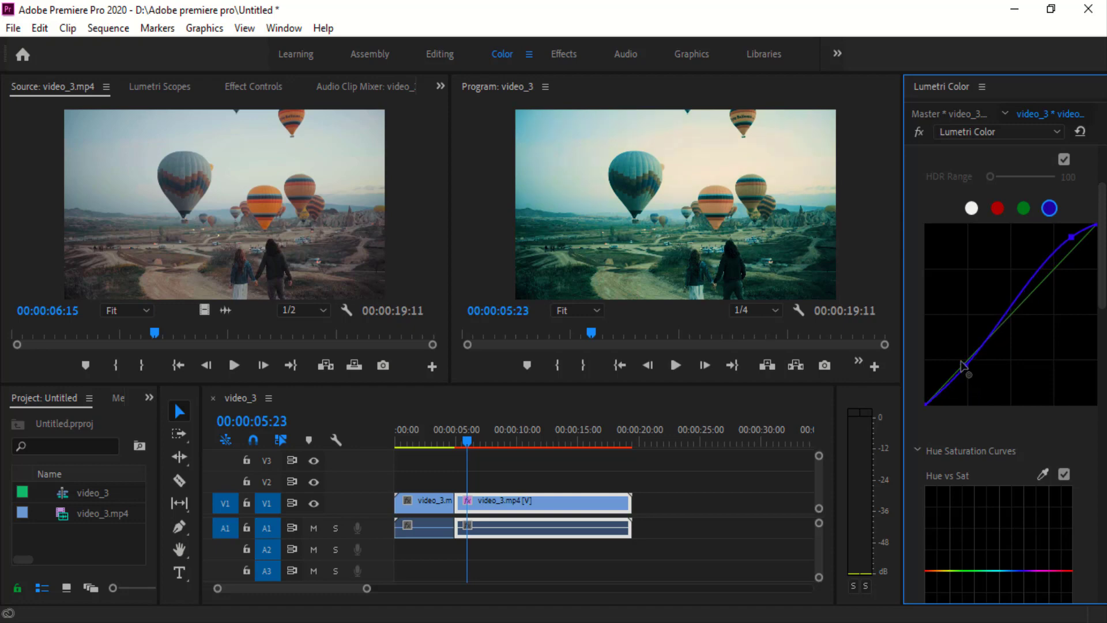
Bow the red curve into a raised S for warmer highlights, with a small blue tweak
click(998, 208)
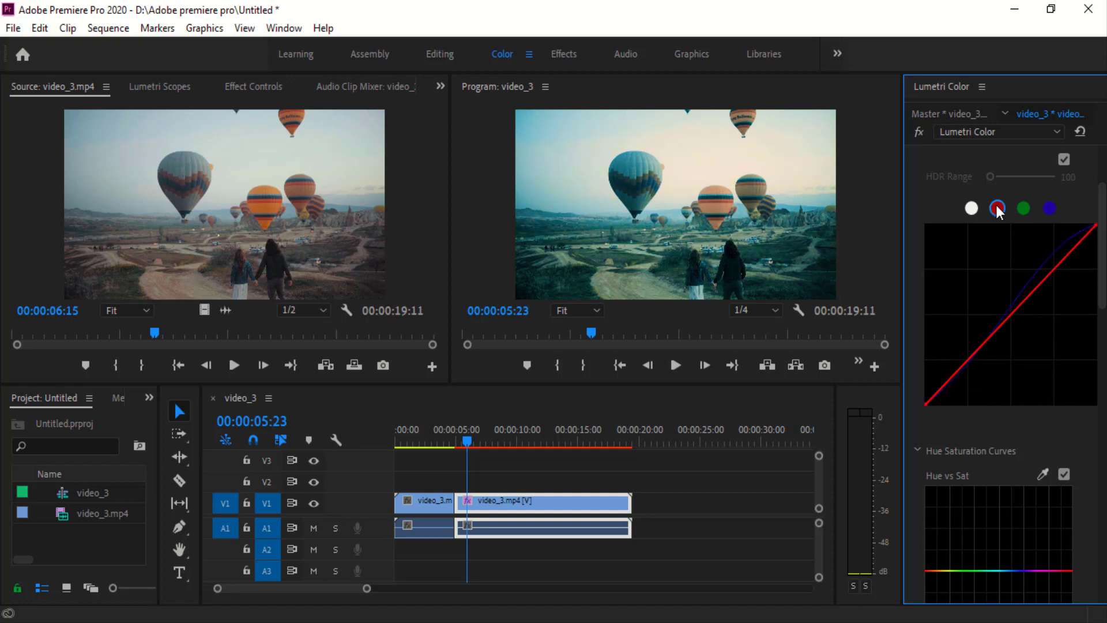
drag(1071, 252, 1059, 243)
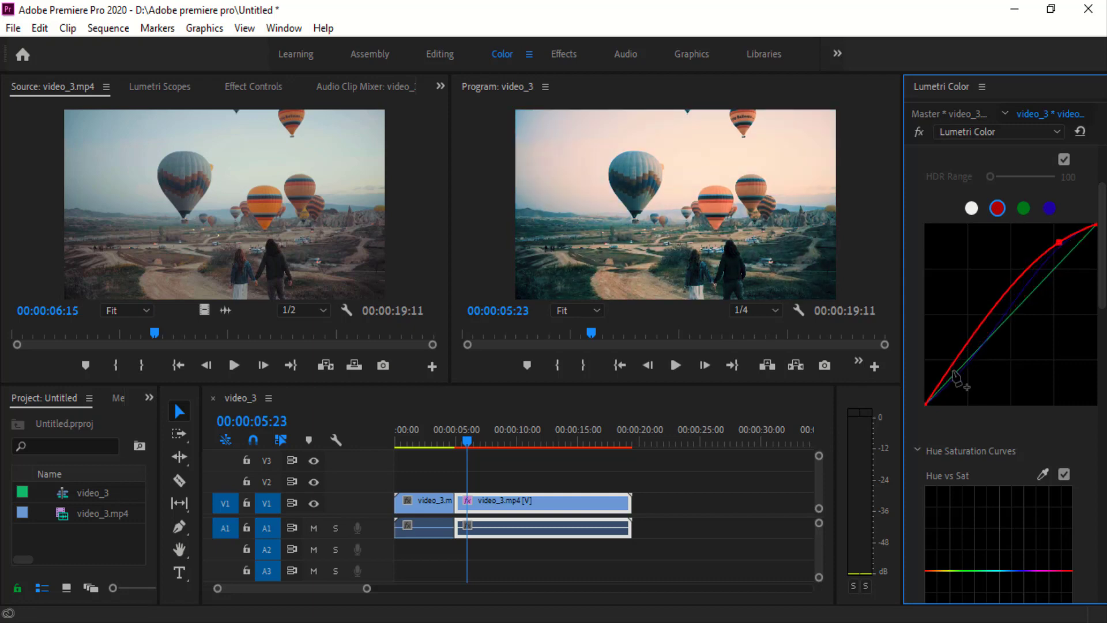
drag(958, 369, 959, 372)
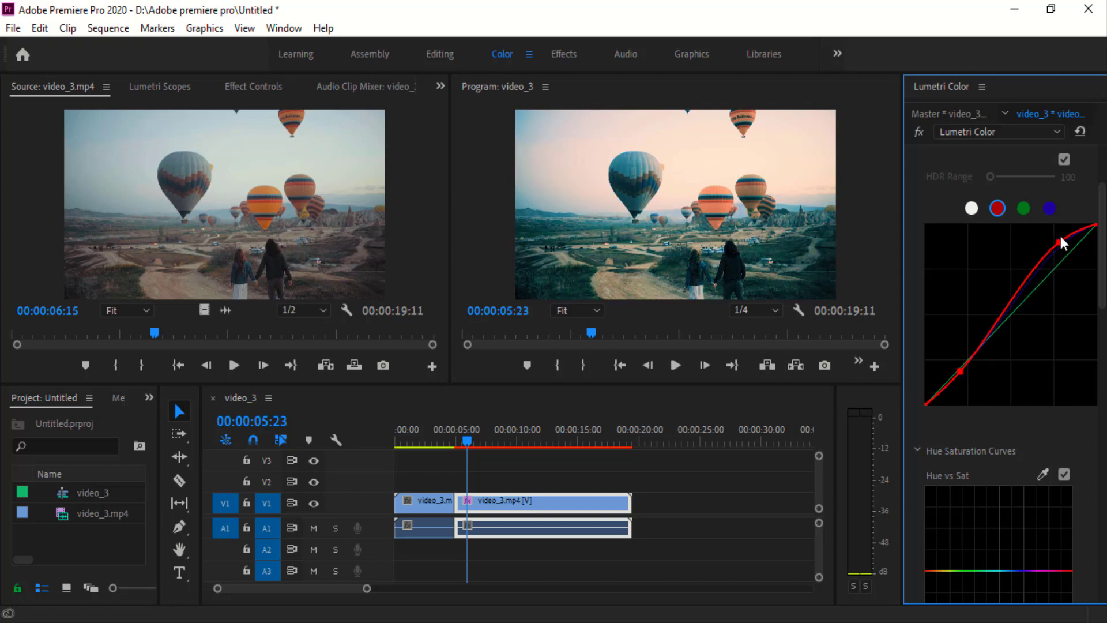
click(1049, 209)
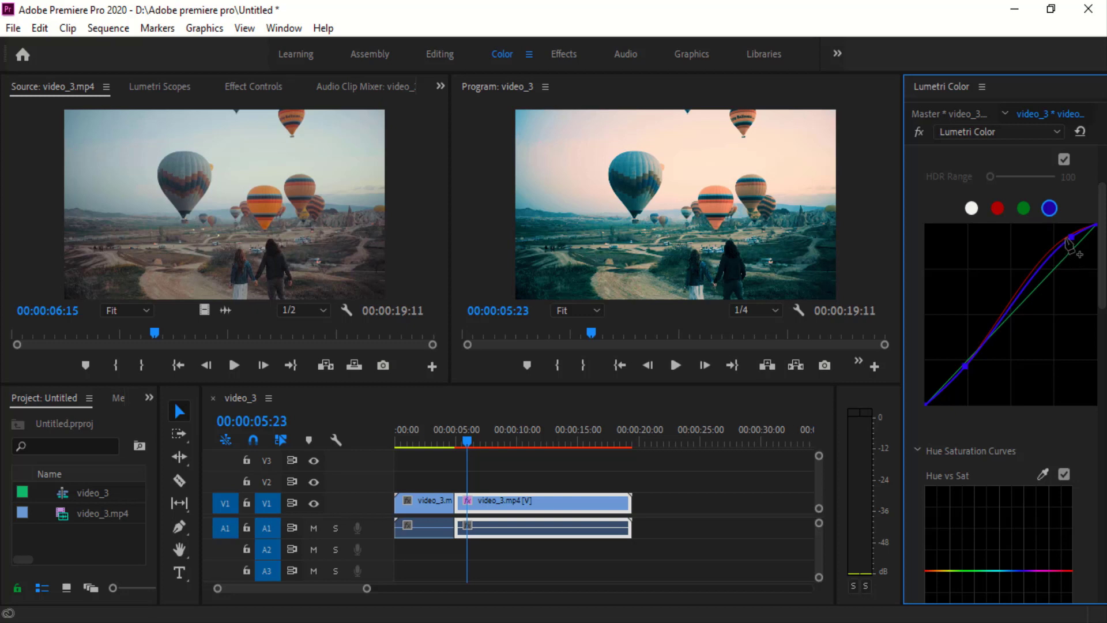
drag(1071, 239, 1071, 248)
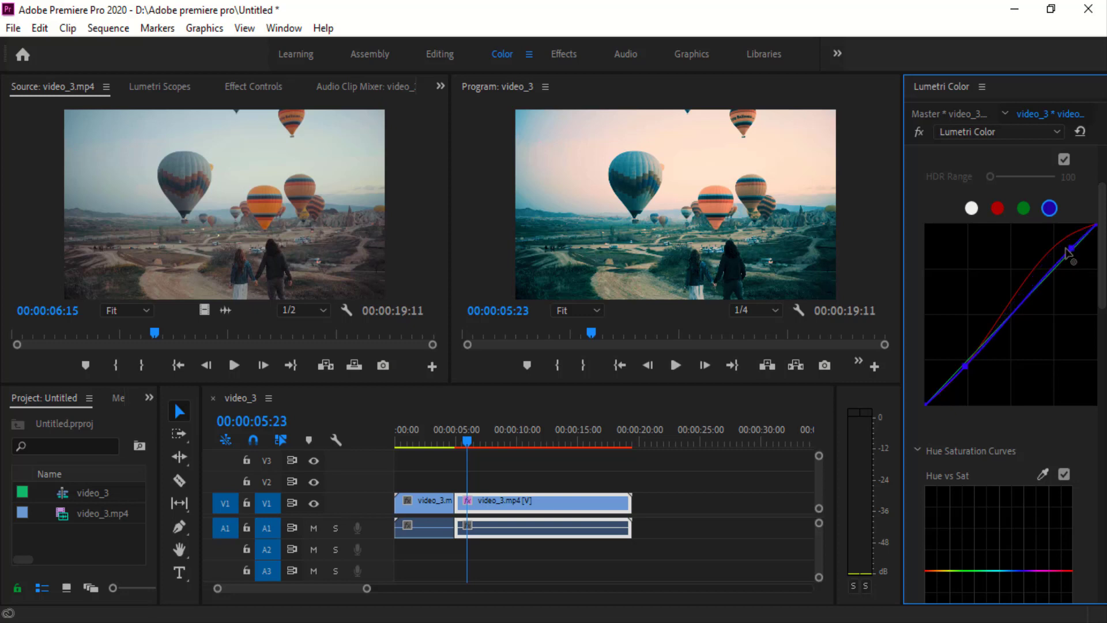
click(998, 208)
drag(1047, 241, 1035, 248)
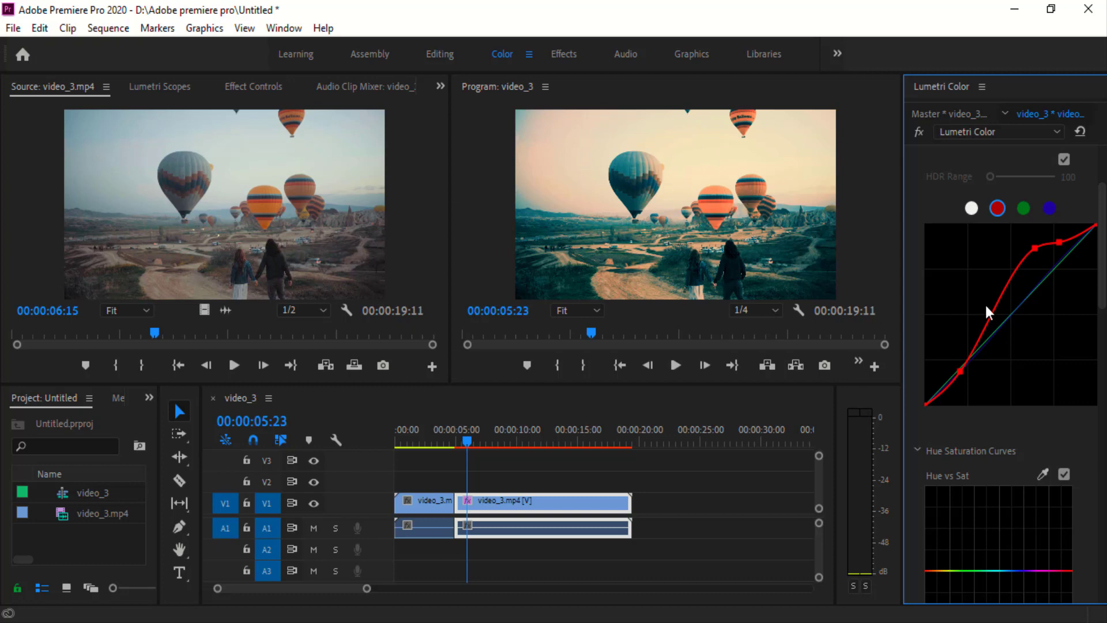
On Hue vs Sat, sample the orange balloon and raise saturation of the orange and red hues
scroll(997, 344, down, 2)
scroll(996, 343, down, 1)
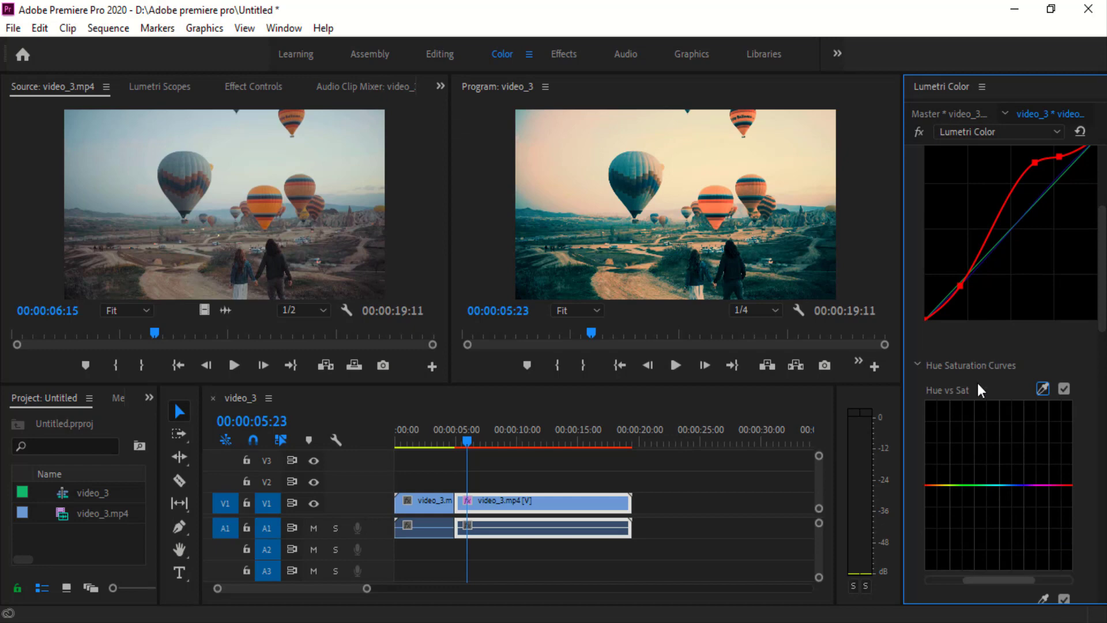
scroll(978, 383, down, 2)
scroll(977, 383, down, 1)
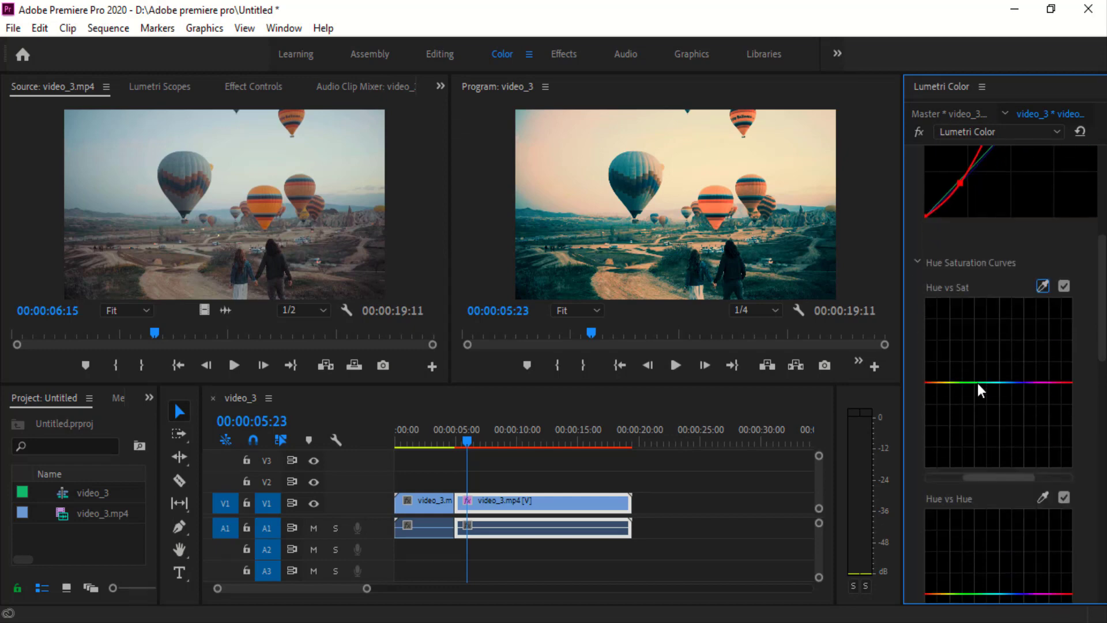
drag(1004, 389, 976, 384)
click(717, 209)
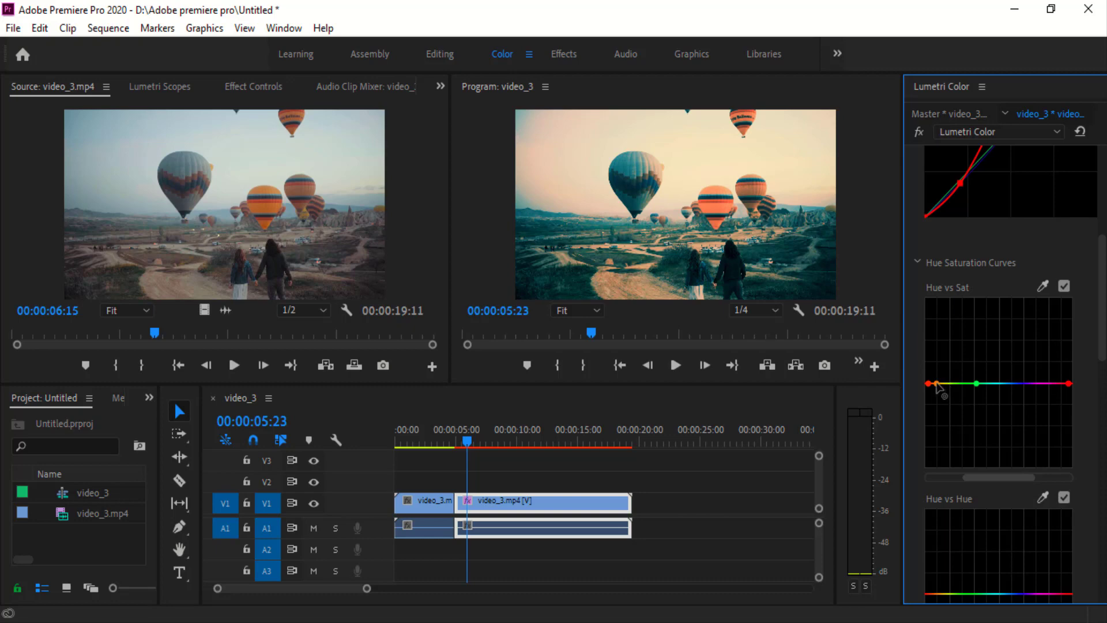
mouse_move(937, 384)
mouse_down()
mouse_move(945, 360)
mouse_move(950, 386)
mouse_up()
drag(936, 383, 936, 367)
mouse_move(1069, 383)
mouse_down()
mouse_move(1050, 358)
mouse_move(1013, 389)
mouse_up()
Sample a colour into Hue vs Hue and add points, raising the cyan-blue section
scroll(1012, 409, down, 2)
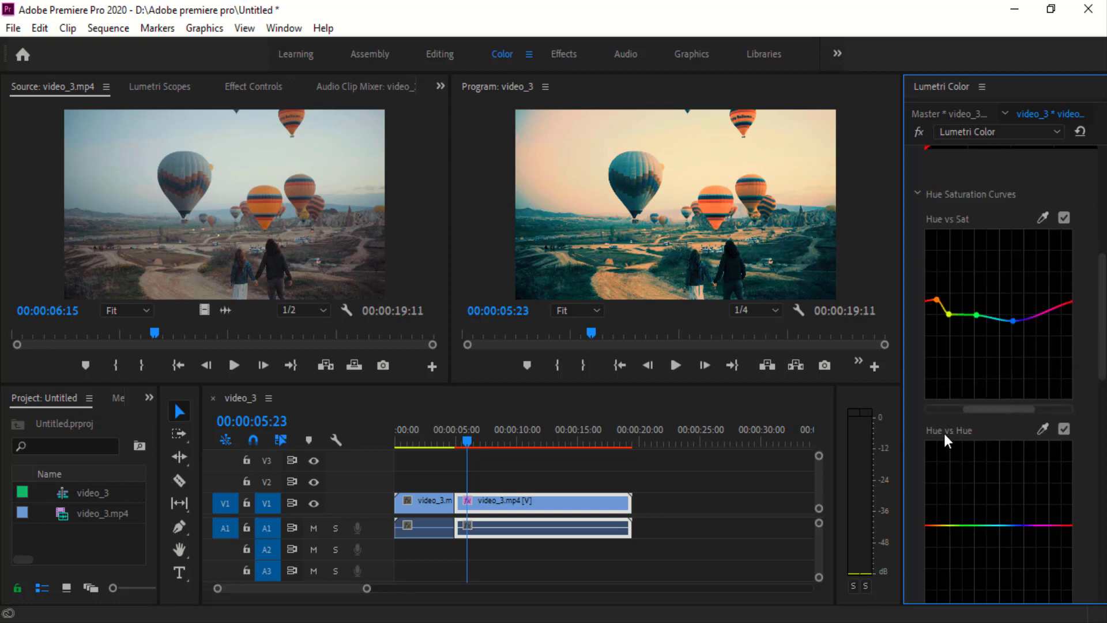
click(1043, 428)
click(597, 163)
drag(948, 526, 952, 526)
click(1008, 525)
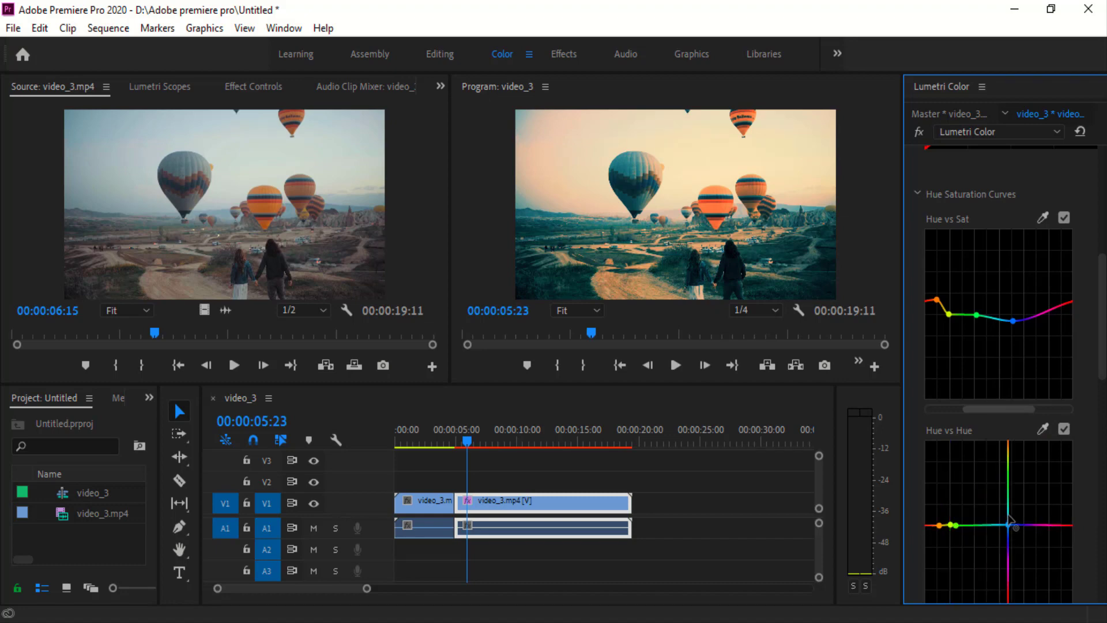
drag(1009, 522, 1010, 520)
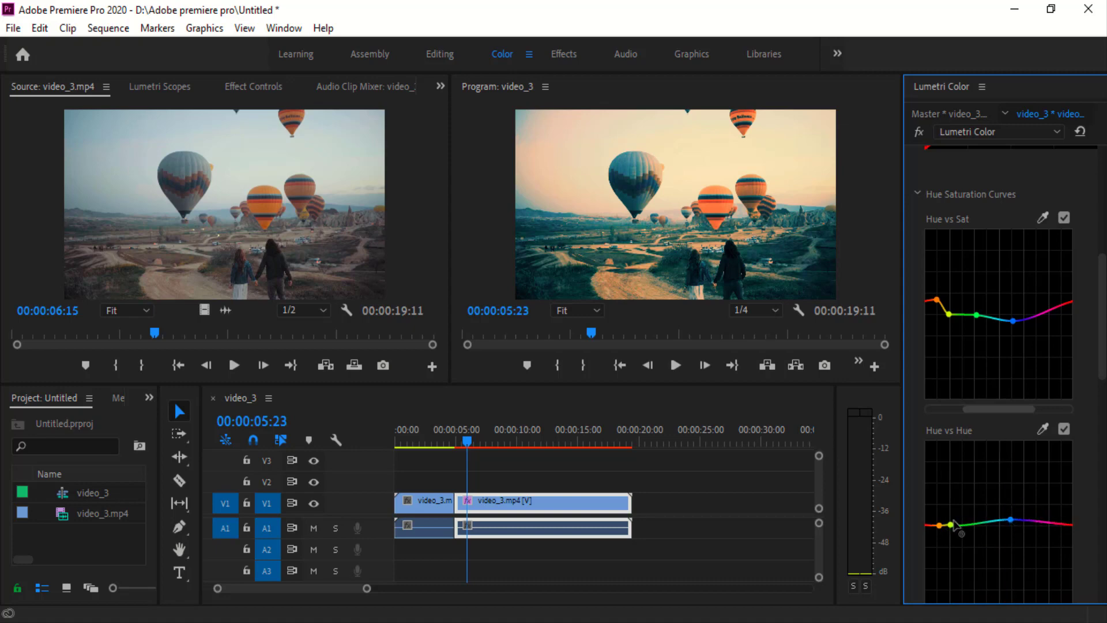
Lower the Hue vs Hue control point slightly, then bring Color Wheels & Match into view
scroll(962, 530, down, 1)
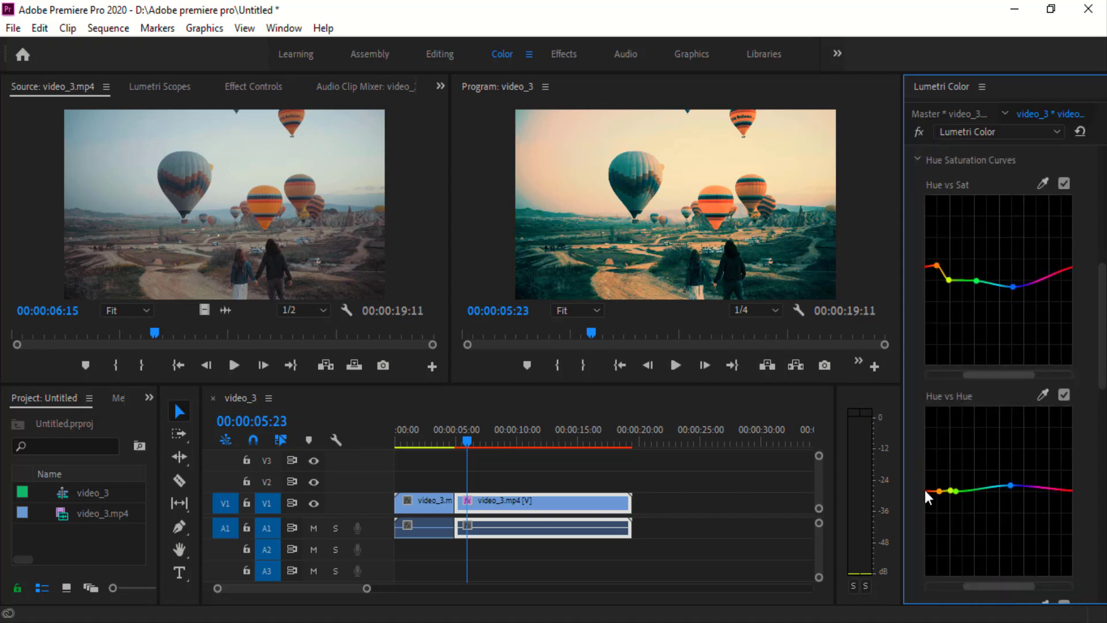
drag(1010, 486, 1003, 489)
scroll(1071, 449, down, 2)
scroll(1071, 449, down, 2)
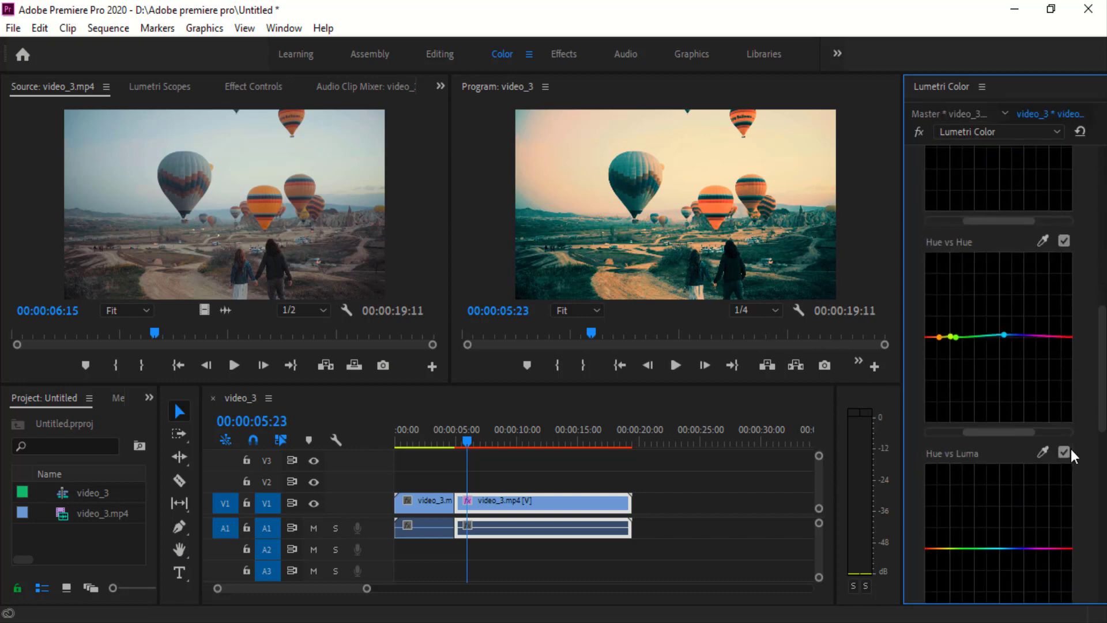
scroll(987, 456, down, 6)
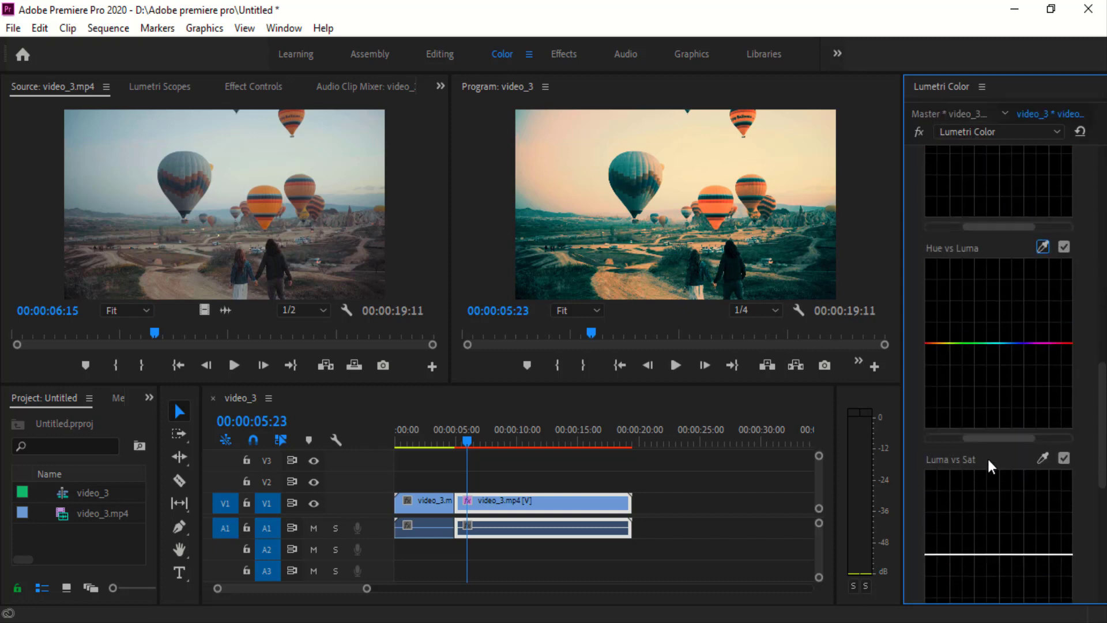
scroll(988, 438, down, 2)
scroll(992, 404, down, 5)
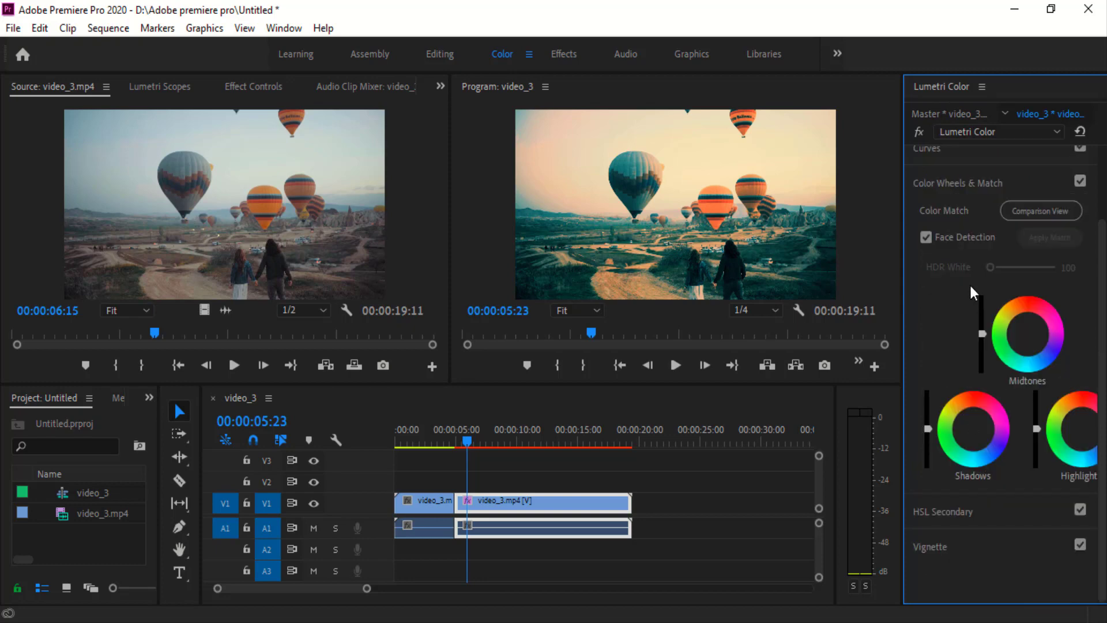
scroll(969, 283, up, 1)
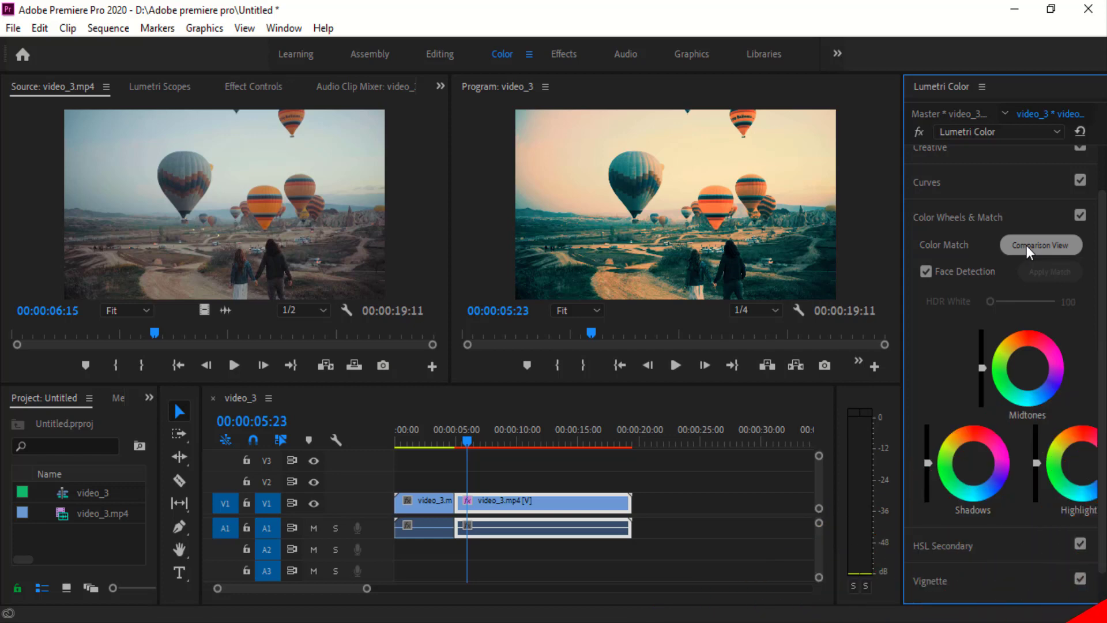
click(1027, 245)
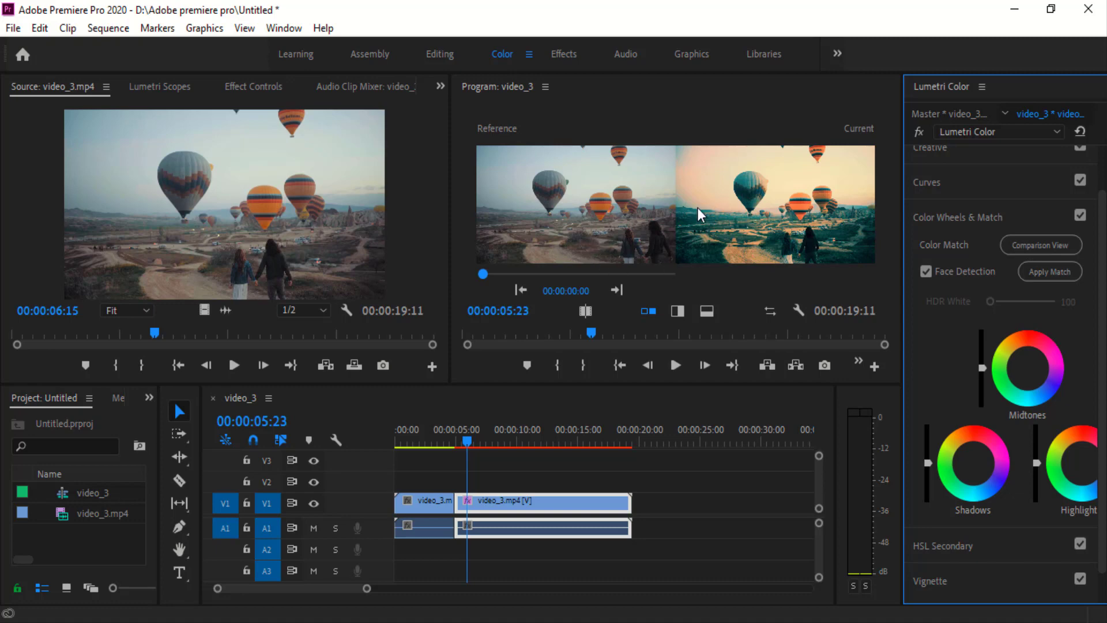
click(1029, 249)
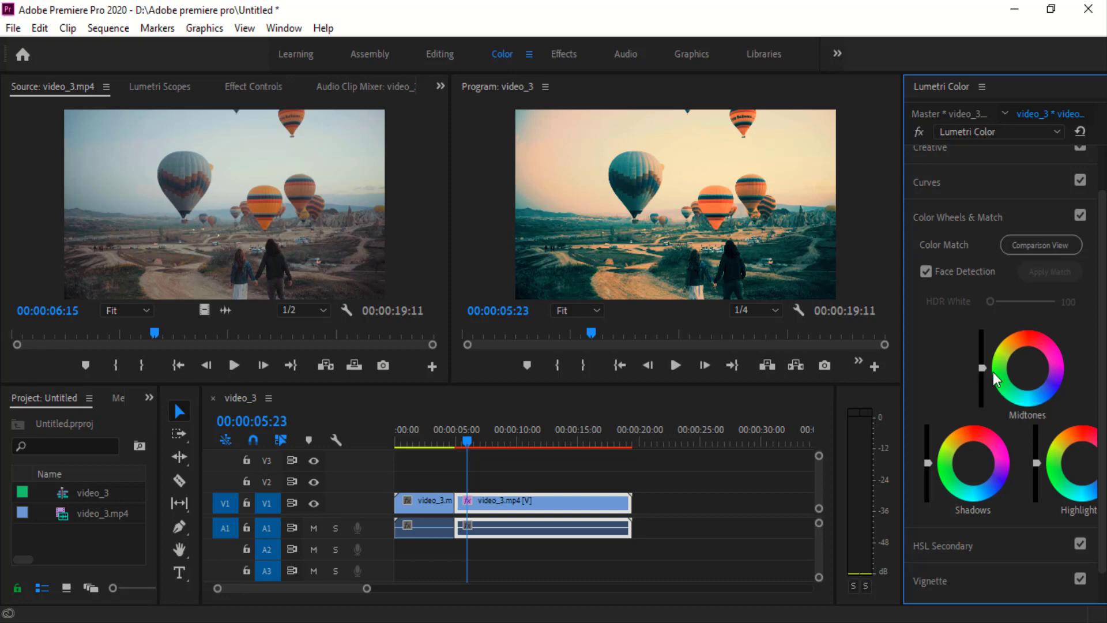
click(1005, 382)
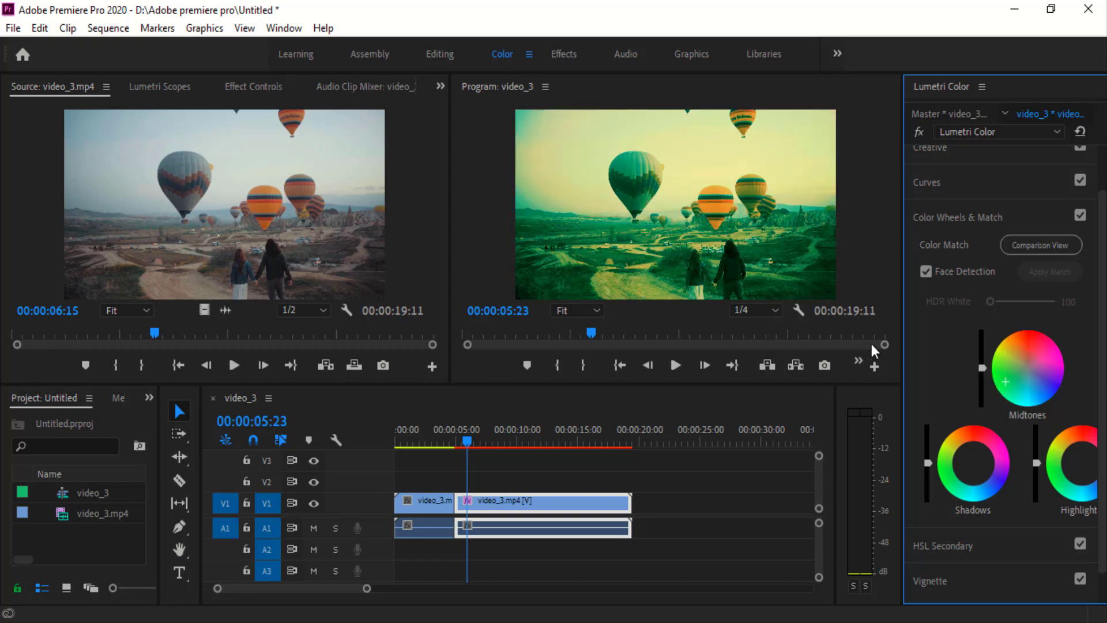
mouse_move(983, 366)
mouse_down()
mouse_move(982, 392)
mouse_move(982, 376)
mouse_up()
key(F5)
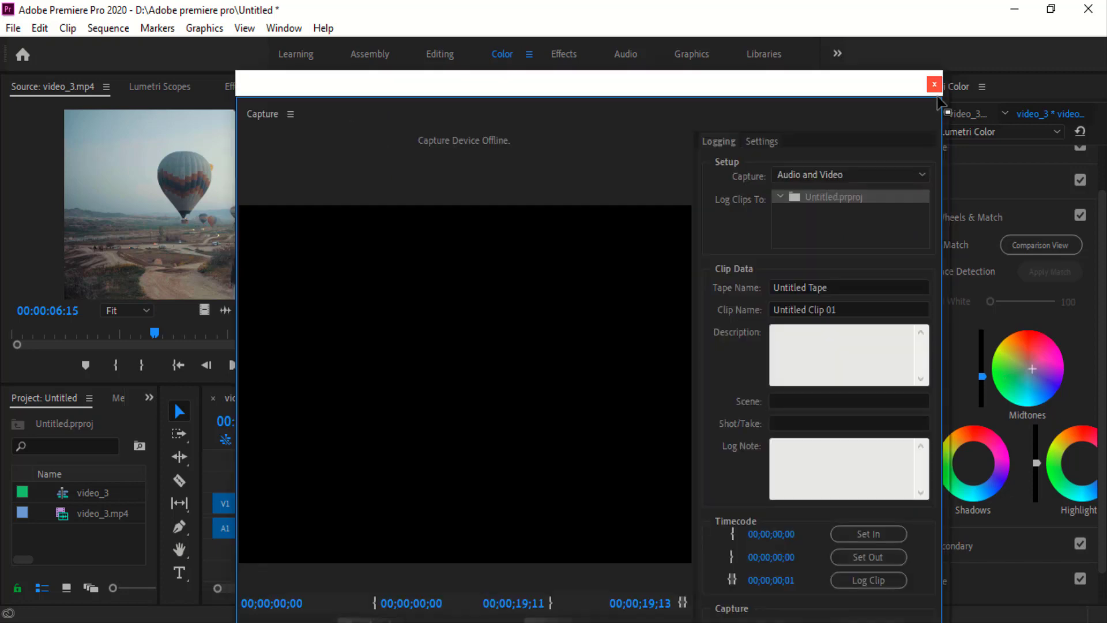
click(935, 86)
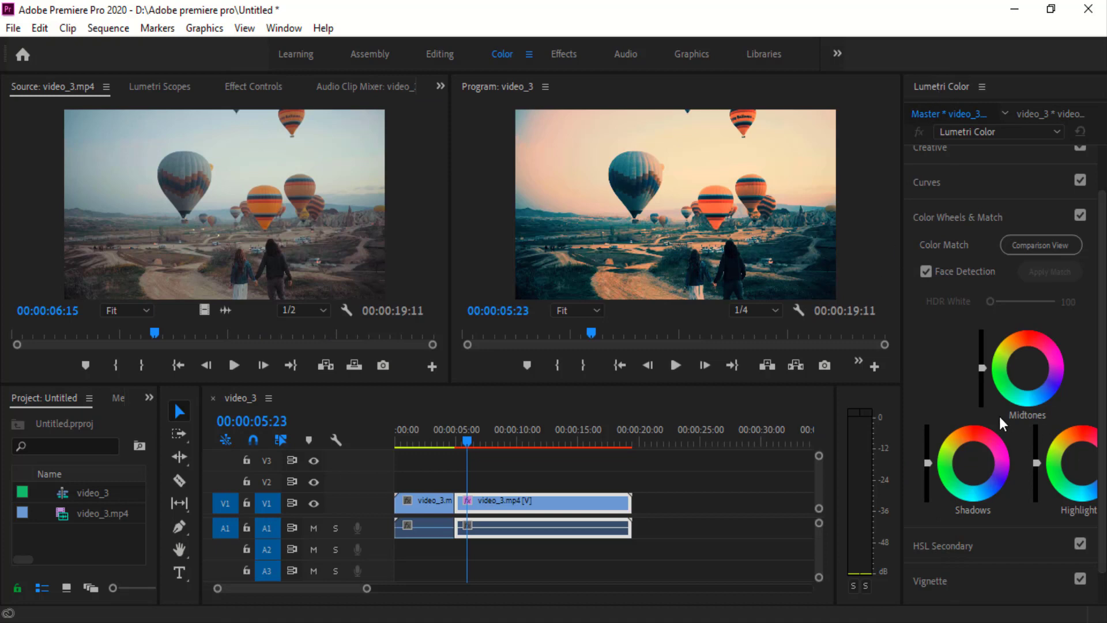
scroll(998, 417, down, 1)
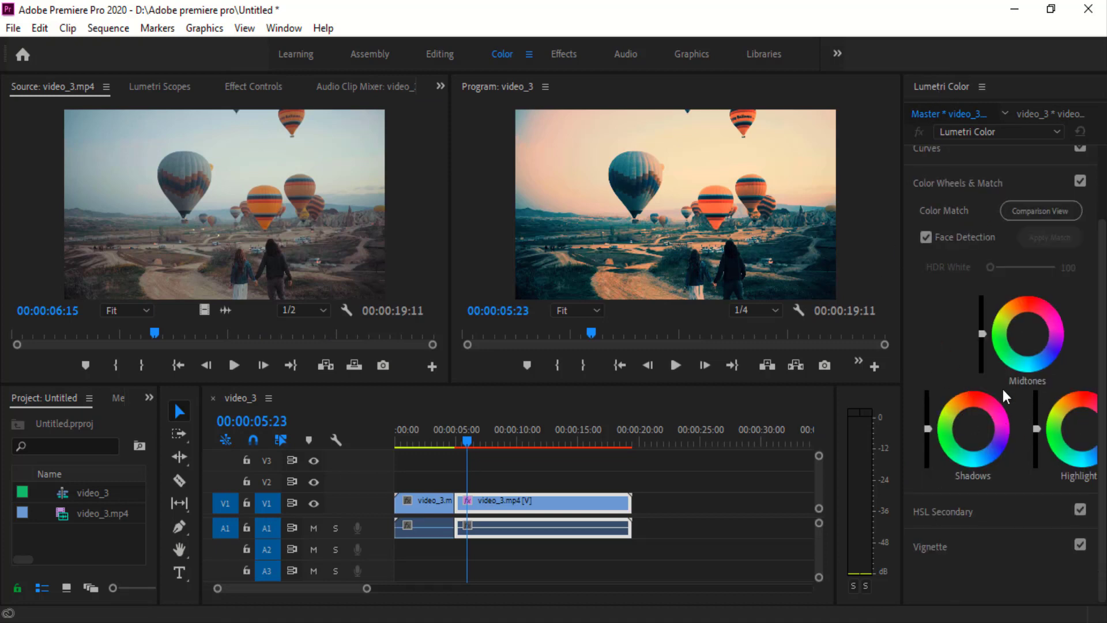
Expand HSL Secondary, sample the sky colour from the clip, and widen the hue range
click(973, 512)
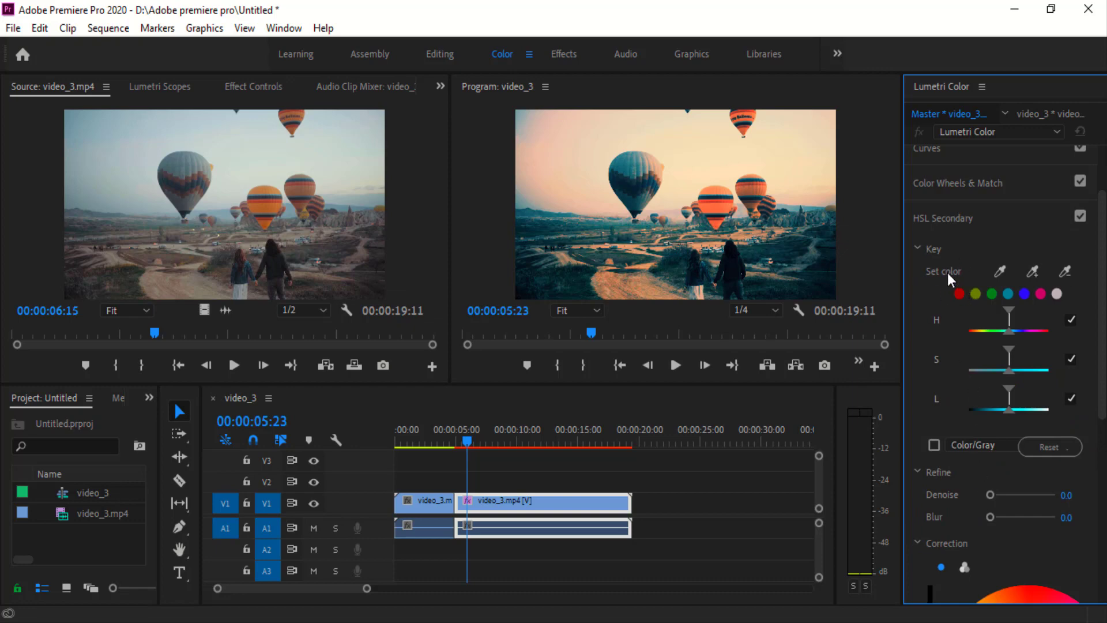
click(999, 272)
click(786, 248)
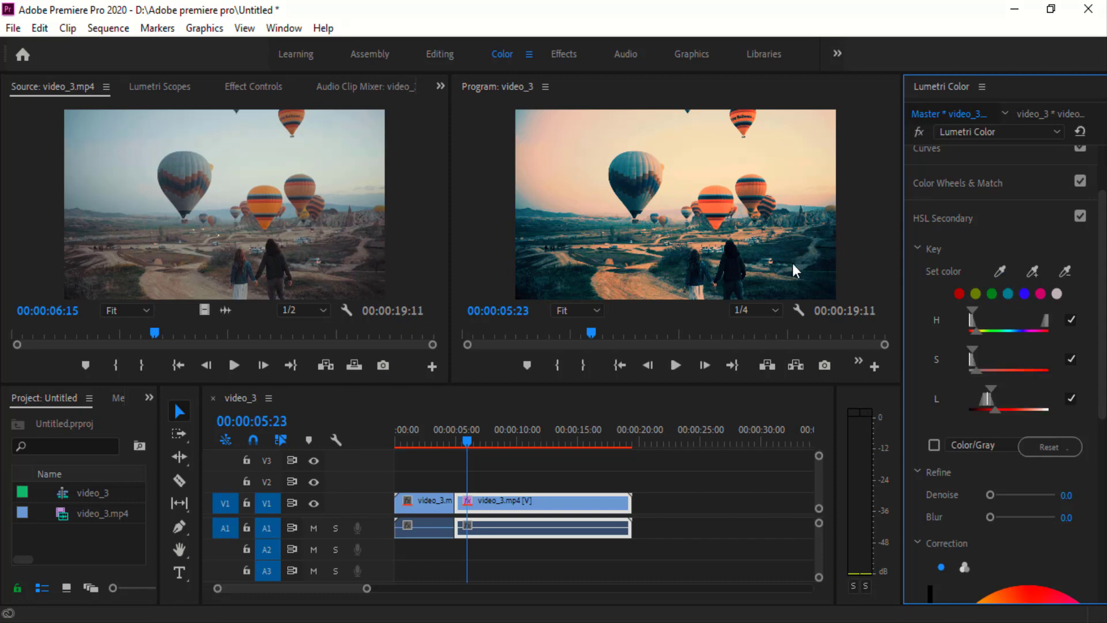
drag(977, 332, 984, 333)
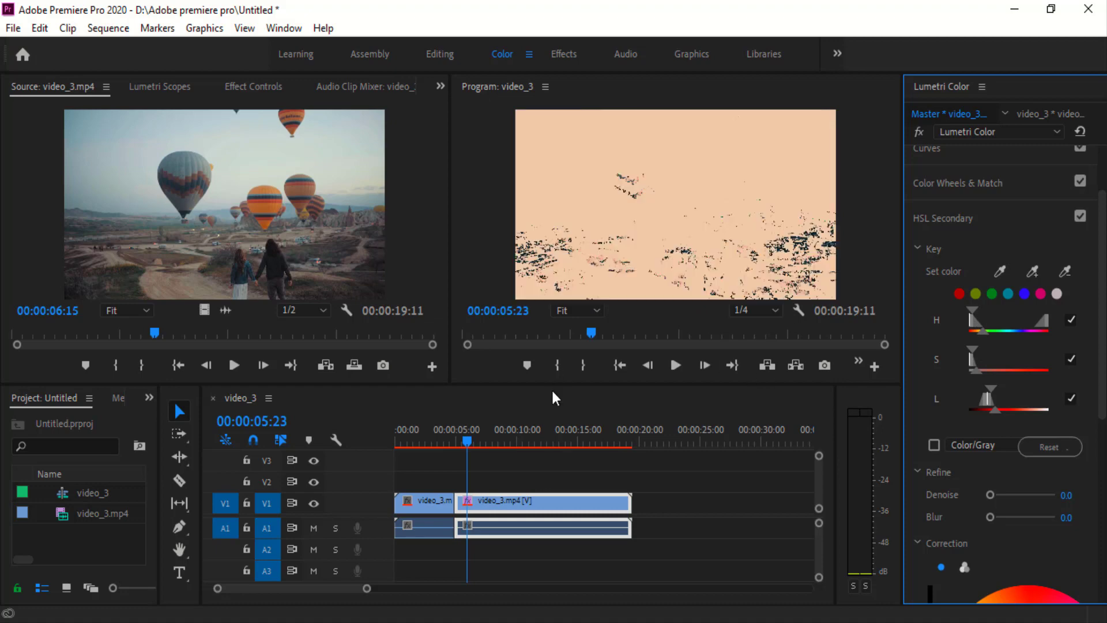
scroll(948, 380, down, 2)
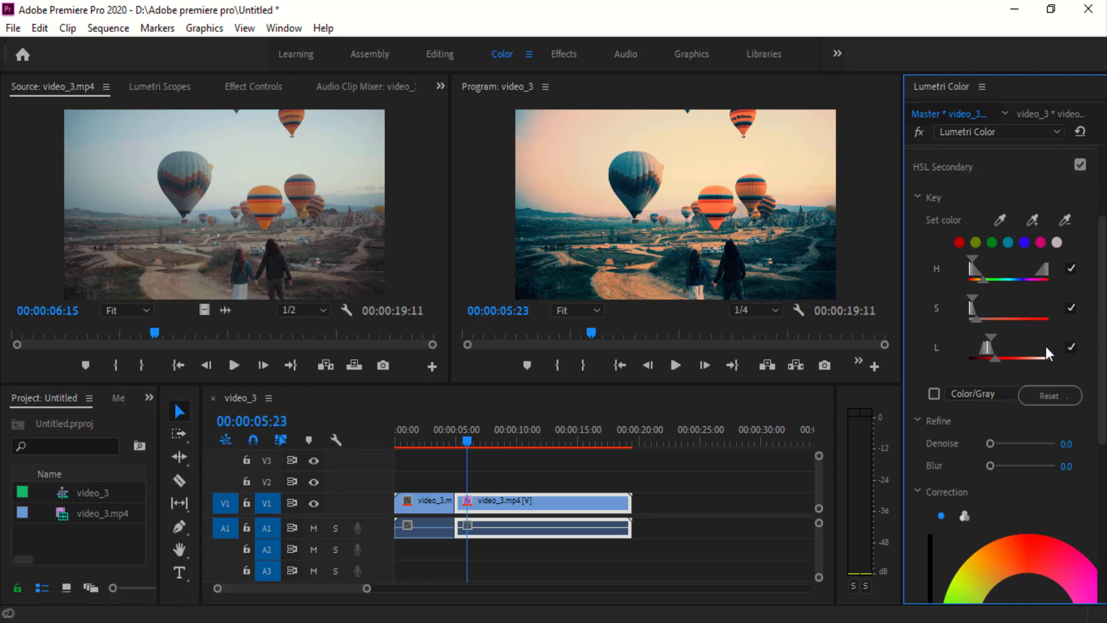
Add more sky tones to the key and check the matte with the Color/Gray preview
click(1032, 216)
click(723, 201)
scroll(936, 291, down, 2)
click(934, 290)
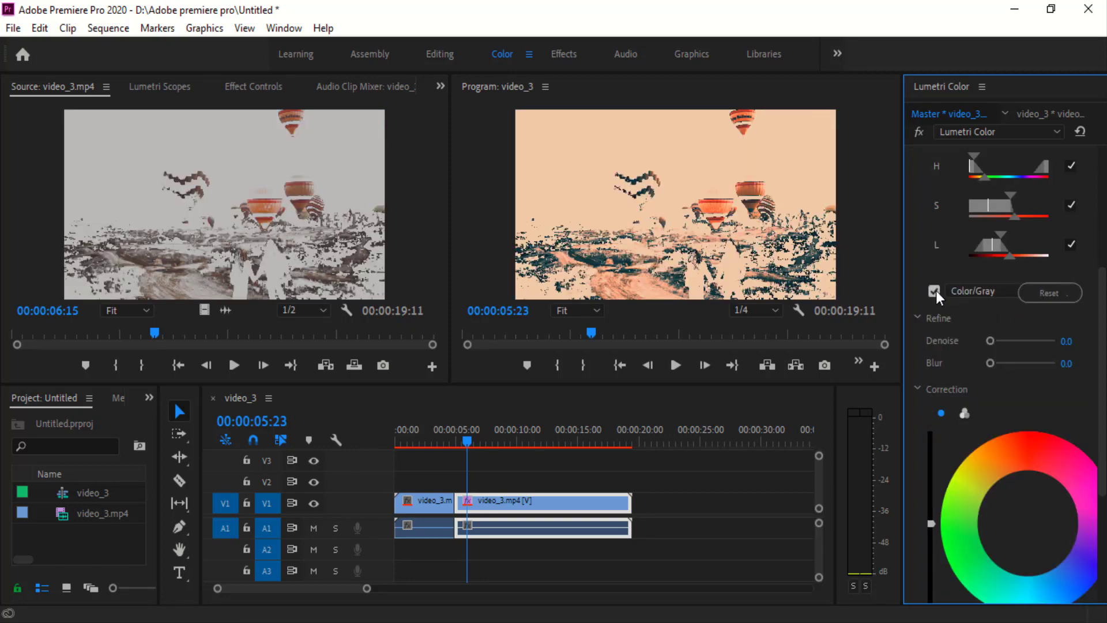
click(935, 291)
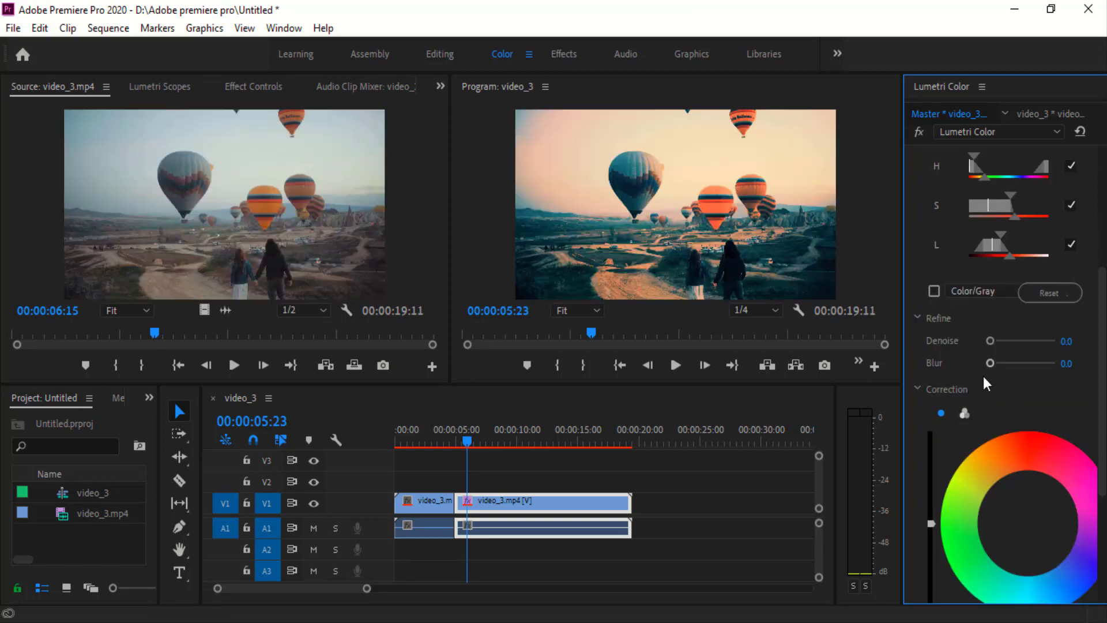
scroll(984, 376, down, 2)
scroll(945, 331, down, 1)
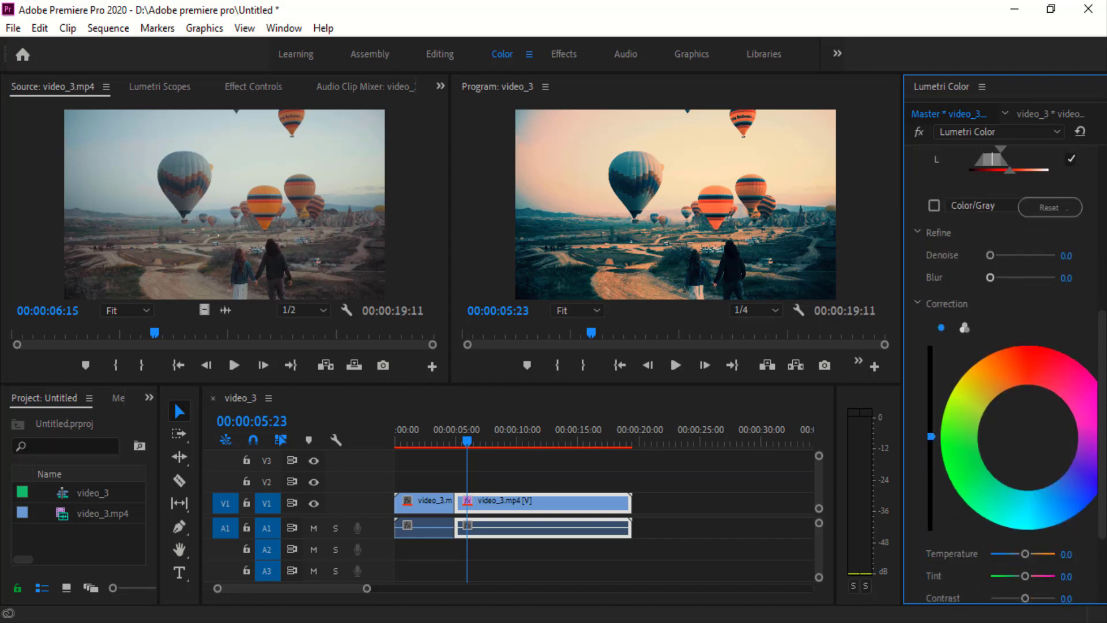
scroll(928, 425, down, 1)
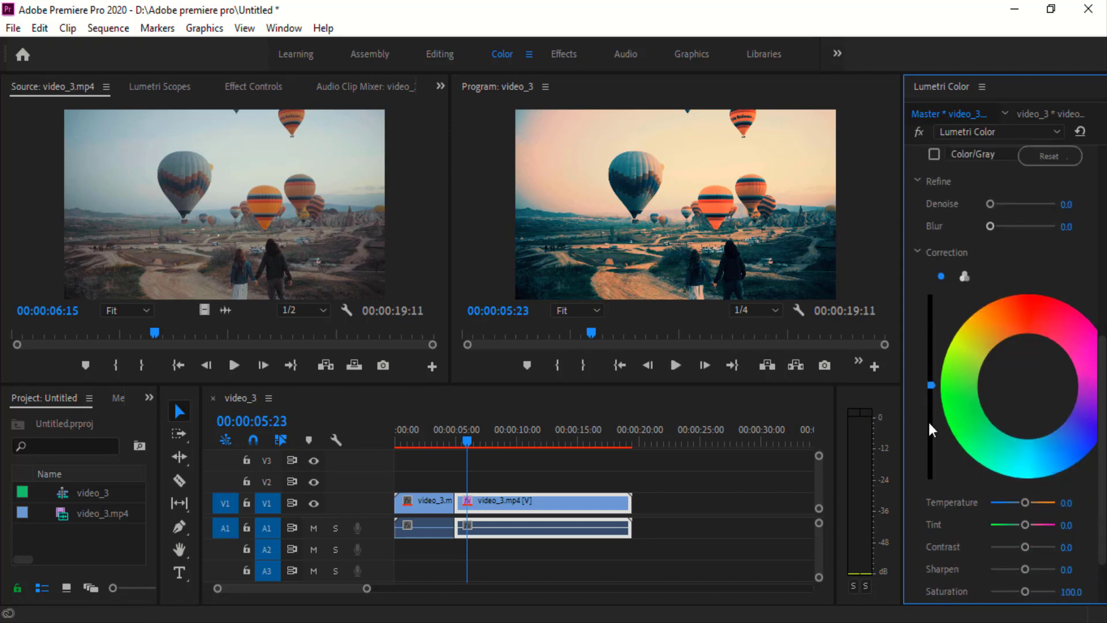
scroll(929, 424, down, 1)
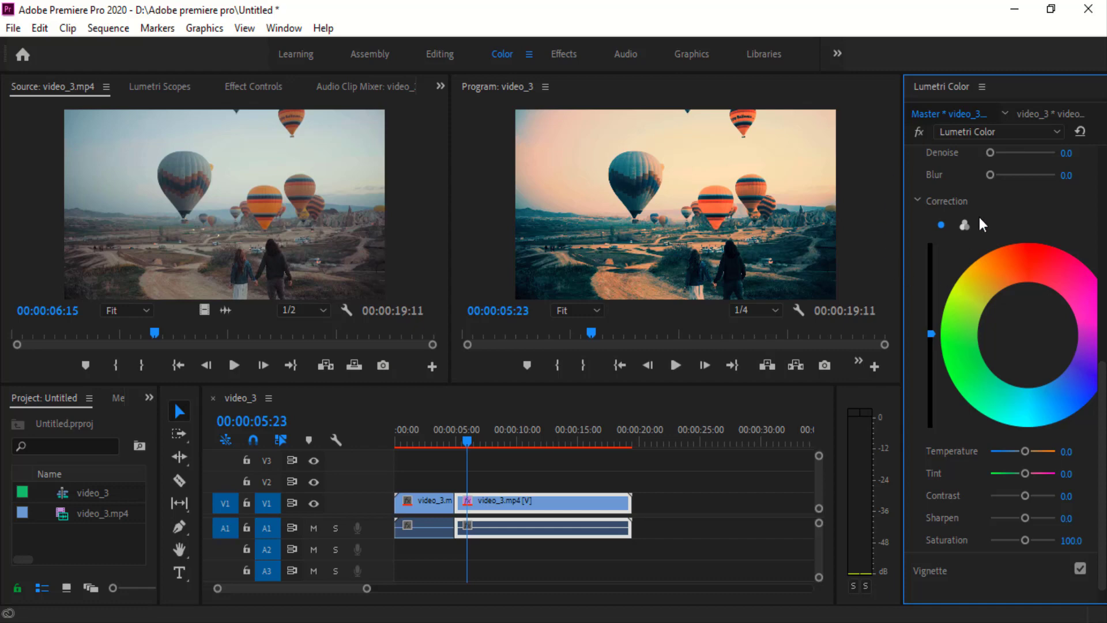
scroll(973, 393, down, 1)
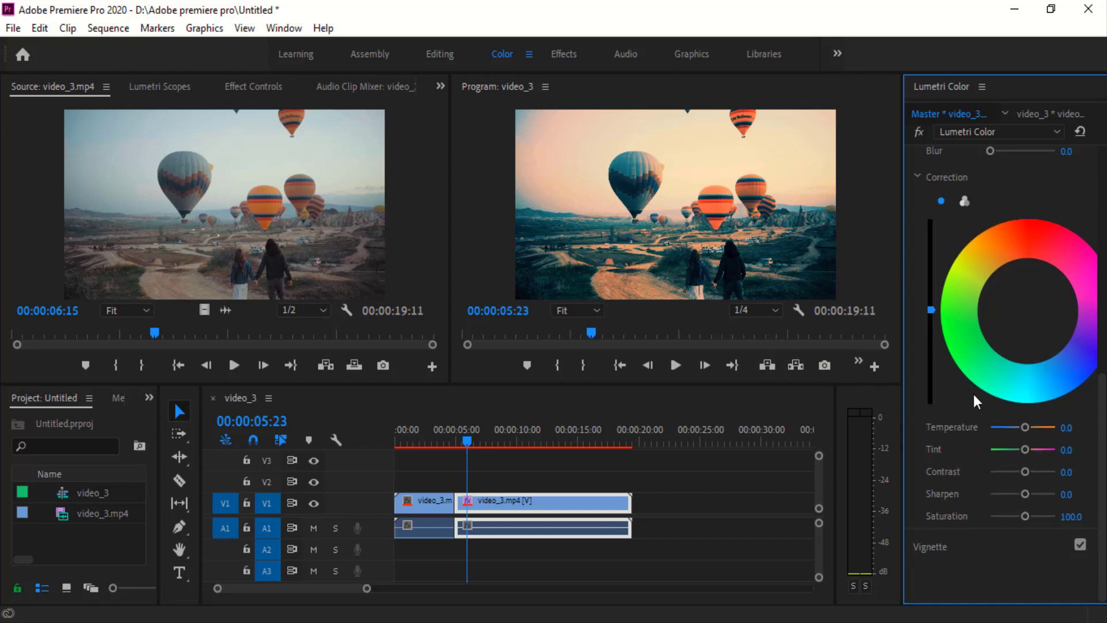
Expand Vignette and set Amount to 0.4 and Midpoint to 33.0
click(935, 545)
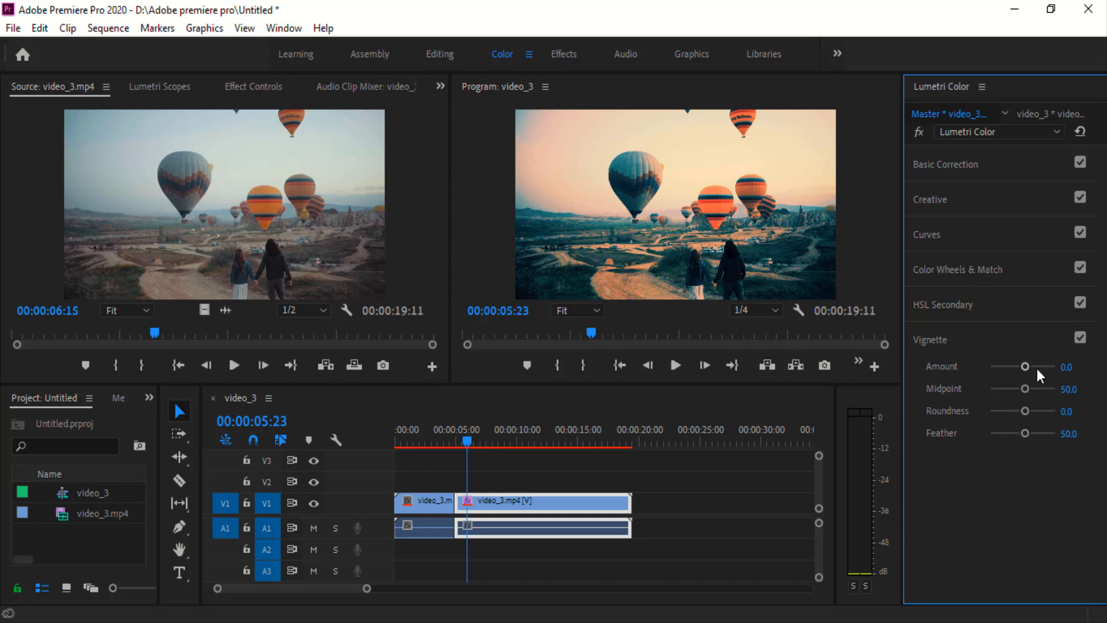
drag(1061, 365, 1006, 366)
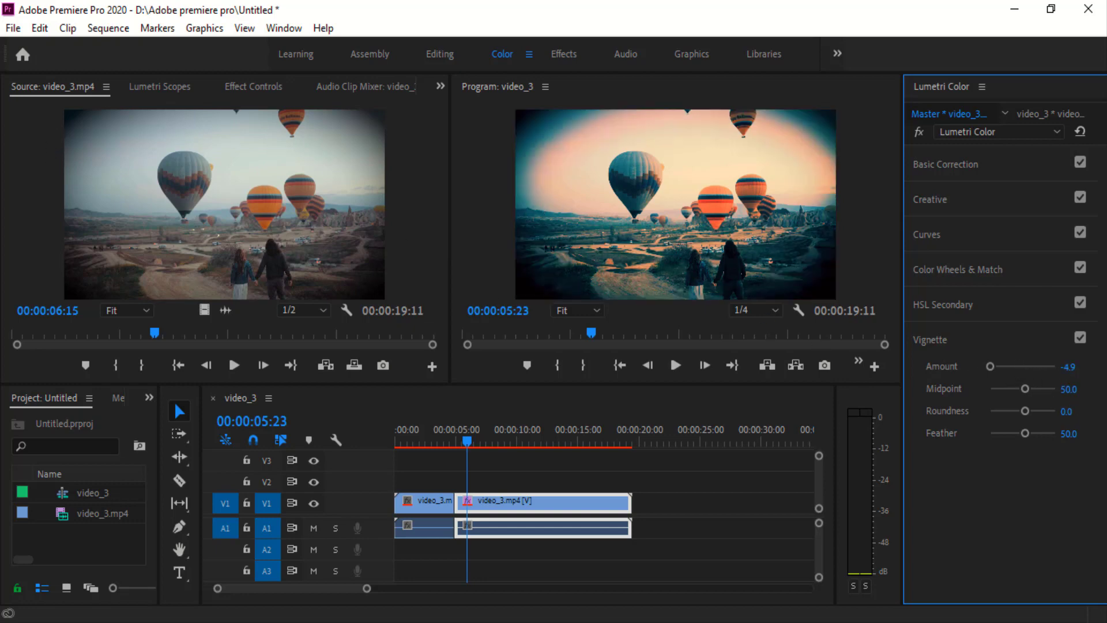
drag(1069, 367, 633, 335)
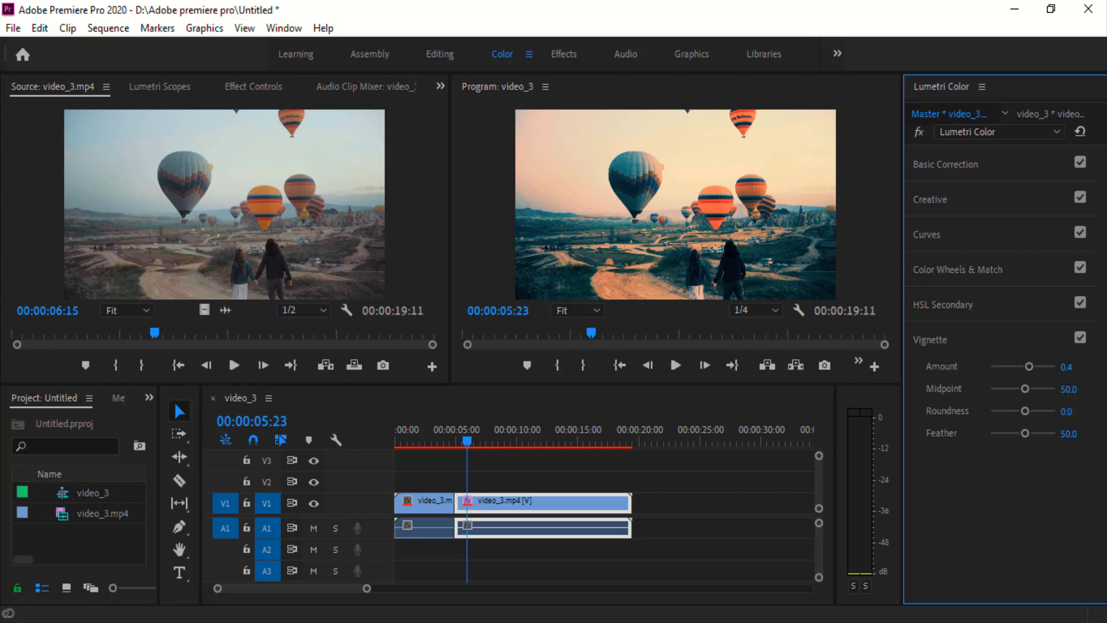
drag(1068, 389, 1058, 389)
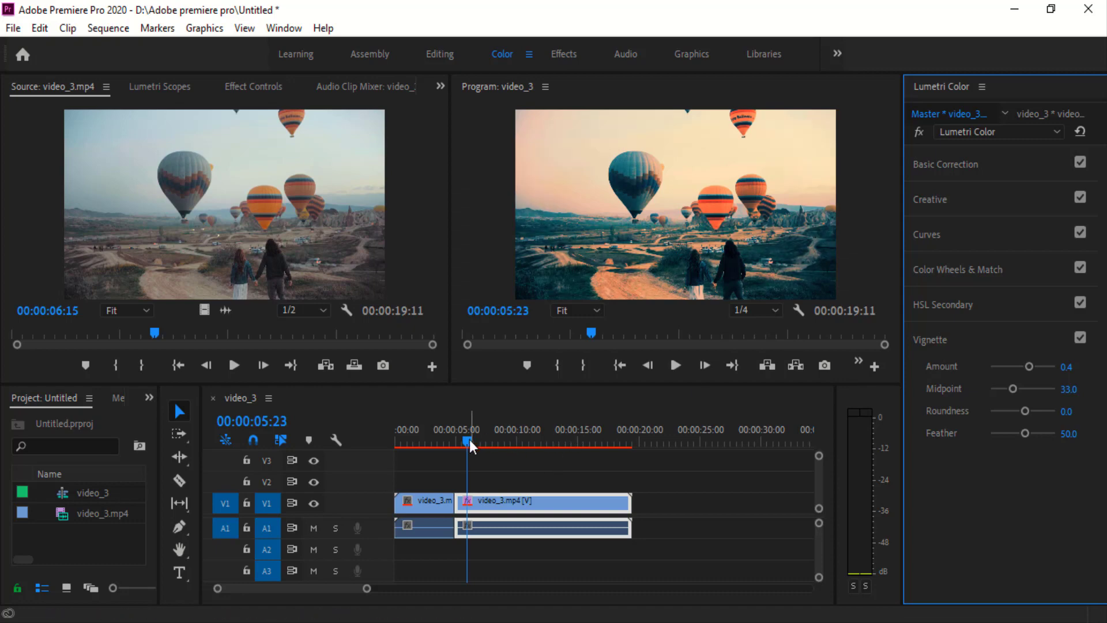
Place the playhead near 00:00:03:20 and play the sequence in the Program monitor
click(442, 445)
click(441, 445)
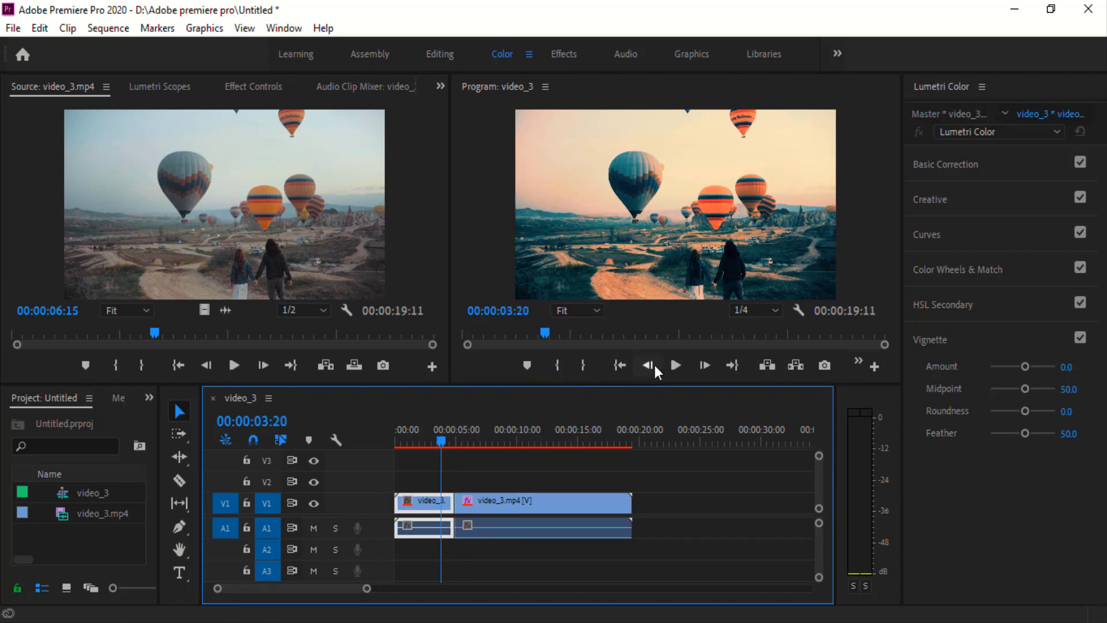
click(682, 366)
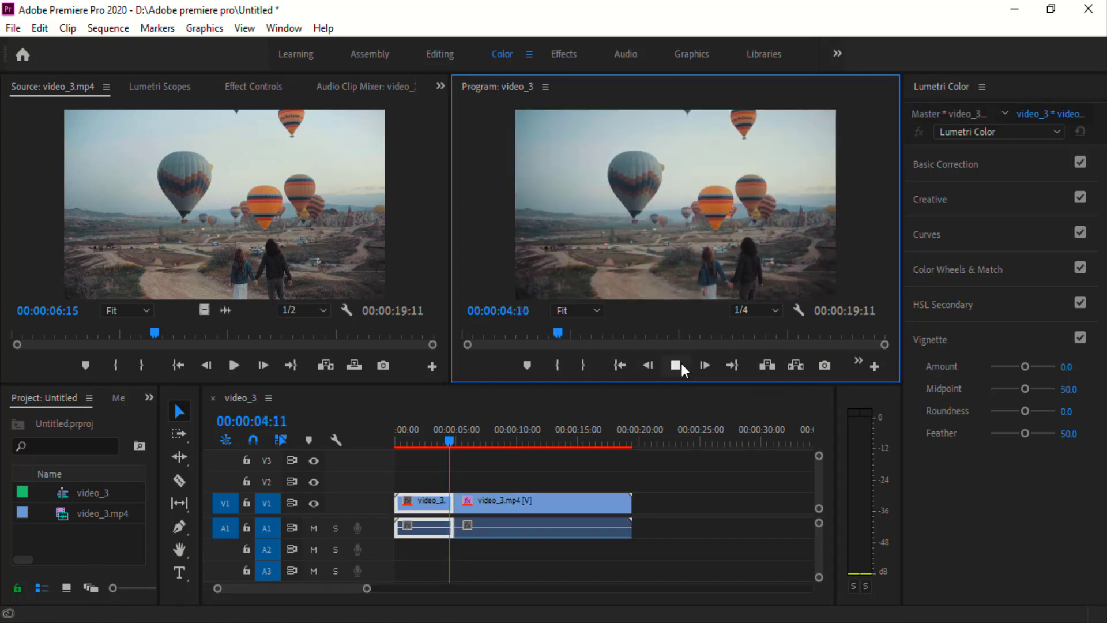